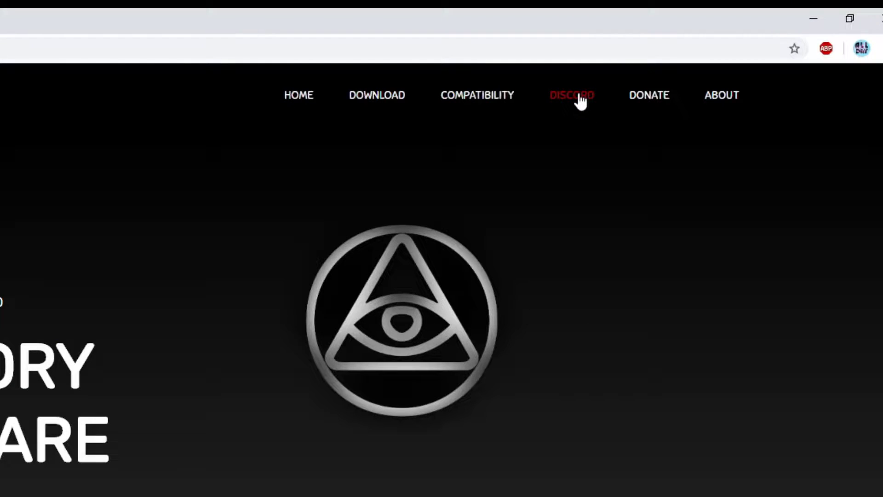
Open the Illusory Discord server invite from the DISCORD link on illusory.dev.
left_click(581, 99)
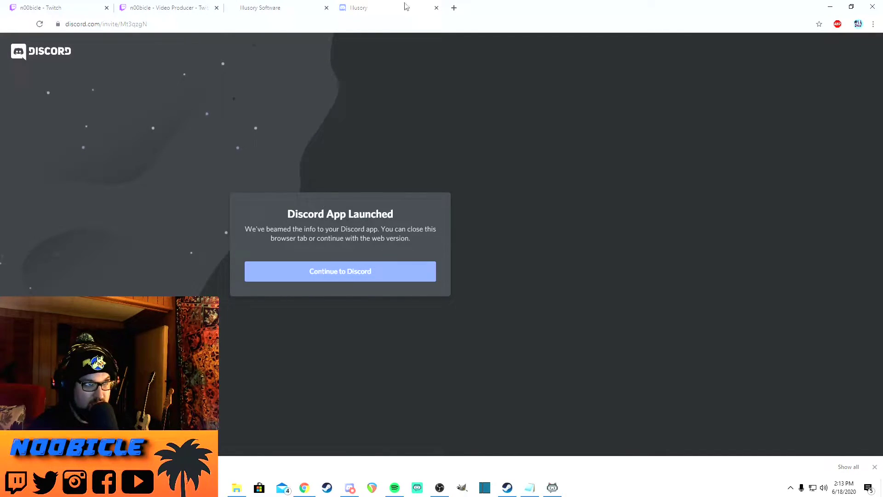
Close the invite tab and bring up Discord's Illusory server at #latest-session-mod-manager.
left_click(436, 8)
left_click(343, 491)
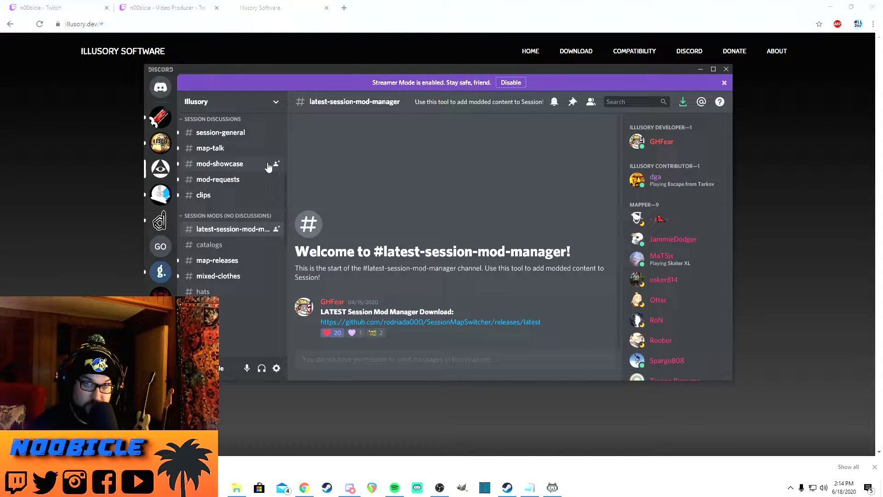
scroll(257, 157, "up", 5)
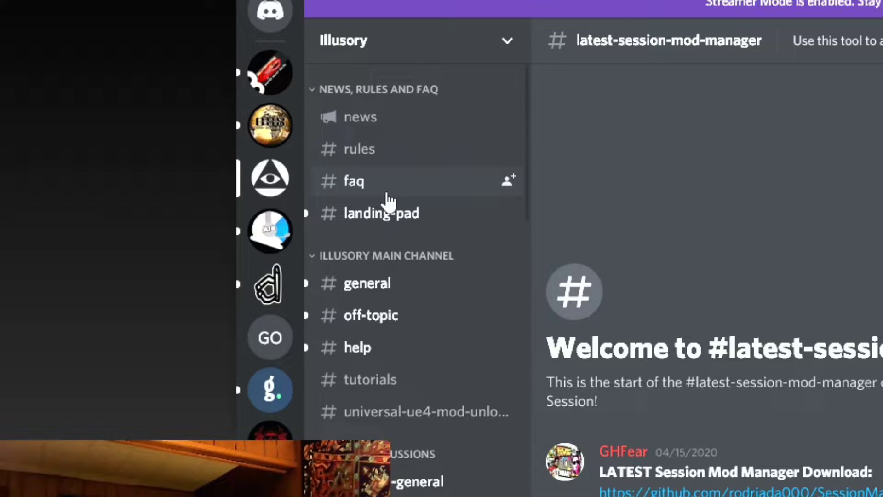
scroll(388, 198, "down", 10)
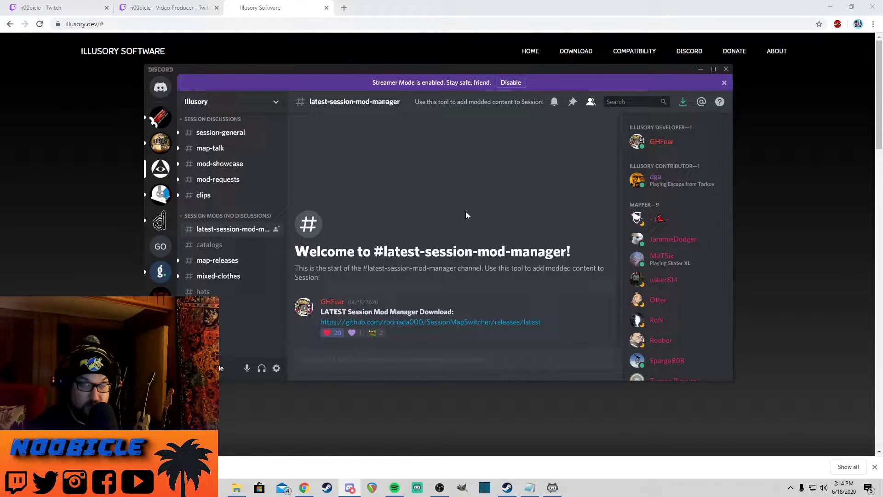
Follow the GitHub release link and download SessionModManager_2_7_0.zip from the v2.7.0 Assets.
left_click(403, 324)
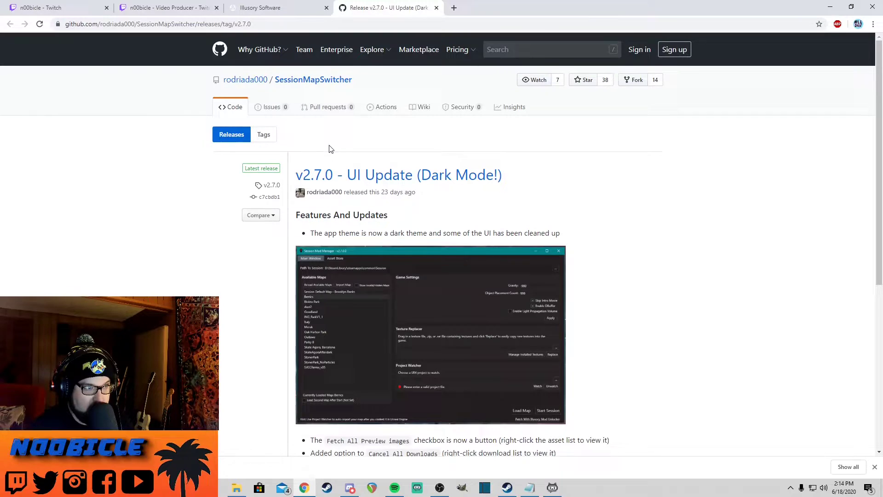
scroll(330, 149, "down", 1)
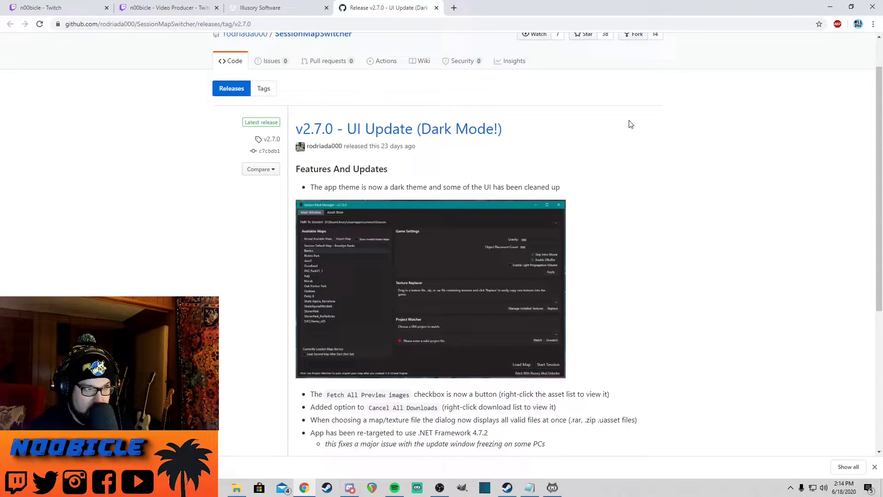
scroll(628, 115, "down", 1)
scroll(558, 130, "down", 4)
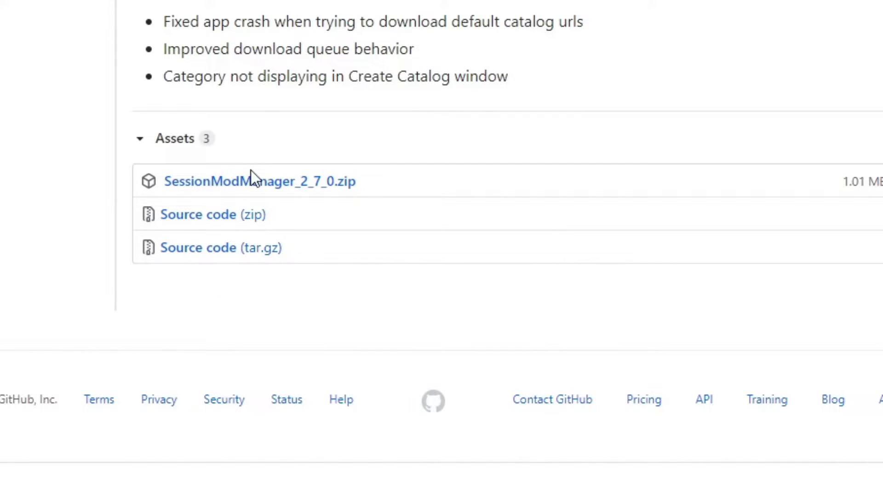
left_click(286, 180)
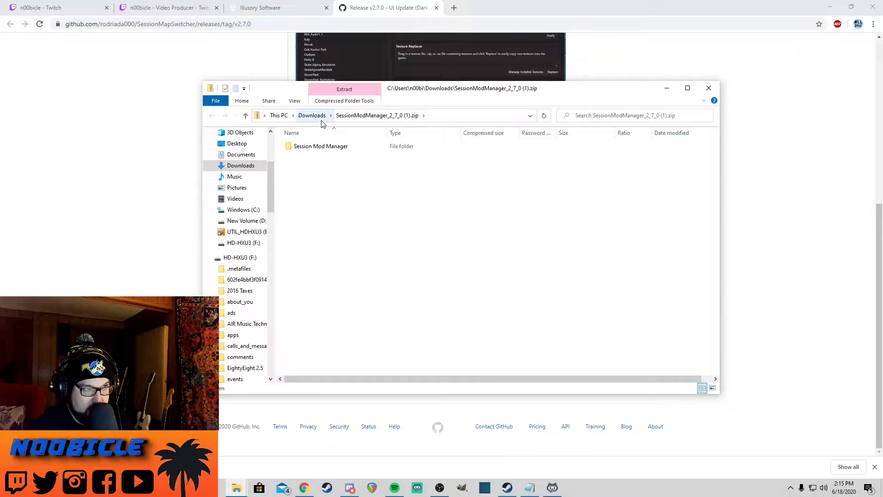
Permanently delete the duplicate Session Mod Manager zip from Downloads.
left_click(316, 116)
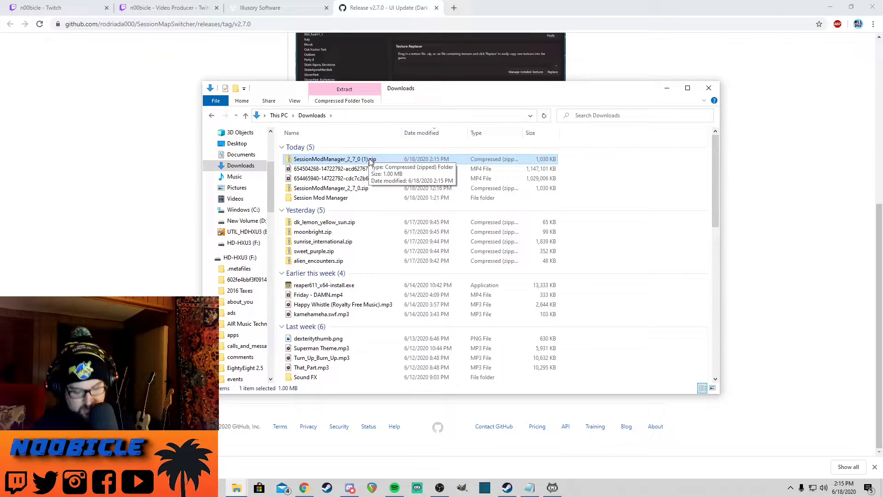
key("shift+Delete")
key("Return")
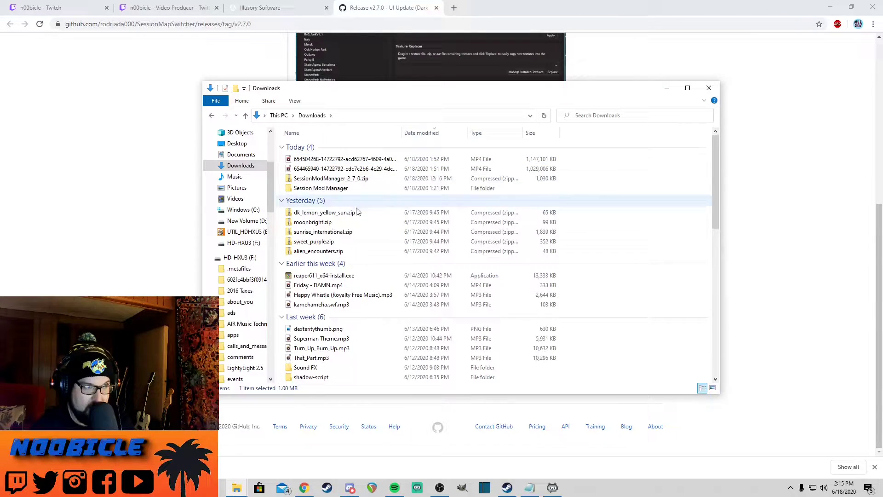
Open the extracted Session Mod Manager folder containing SessionModManager.exe.
double_click(334, 189)
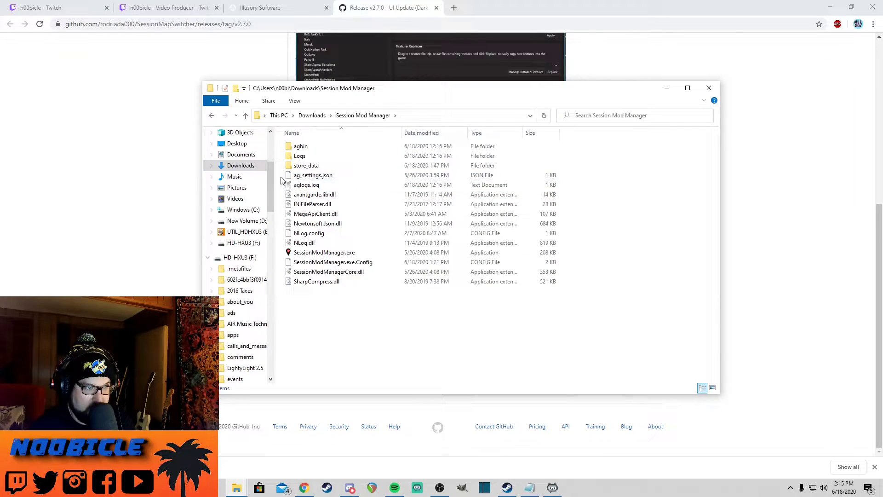
left_click(213, 119)
right_click(312, 180)
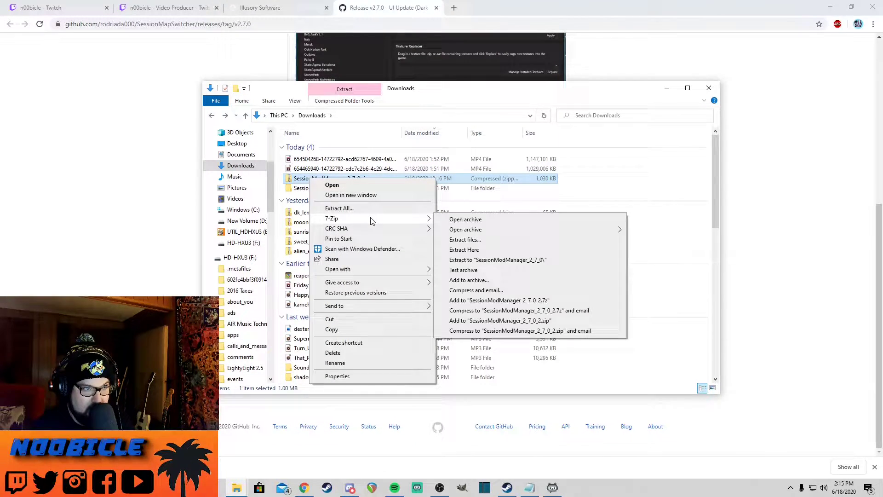
mouse_move(428, 221)
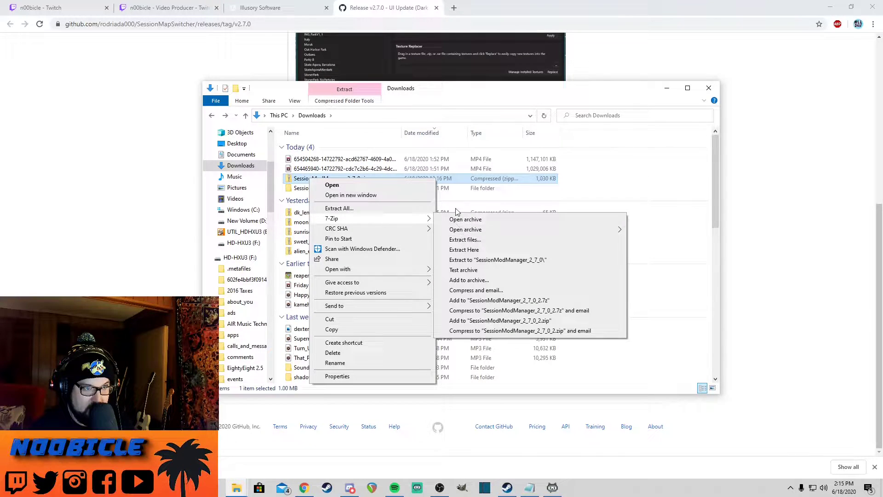
left_click(447, 94)
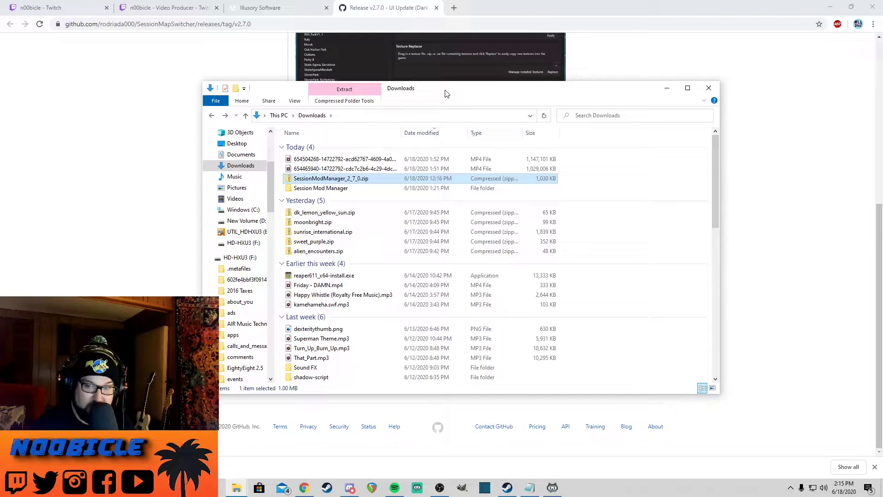
double_click(317, 188)
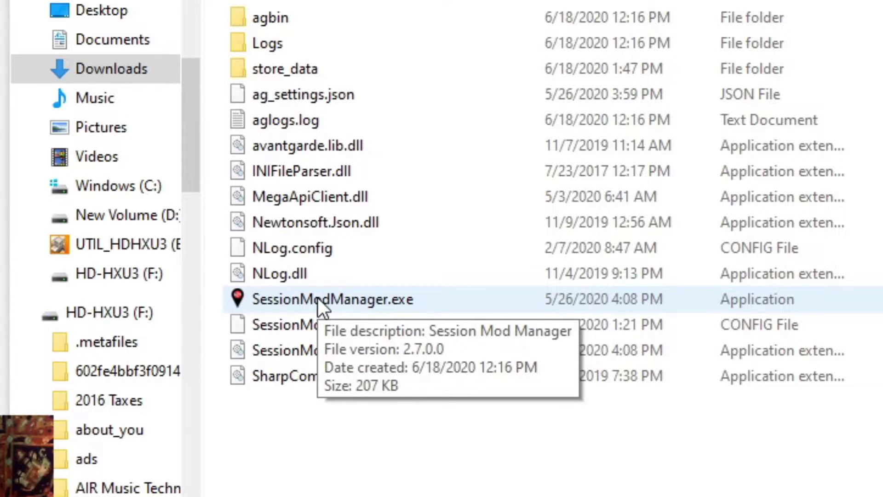
Launch SessionModManager.exe, open the Illusory Mod Unlocker v0.19 installer, and set its music volume to 0.
double_click(319, 298)
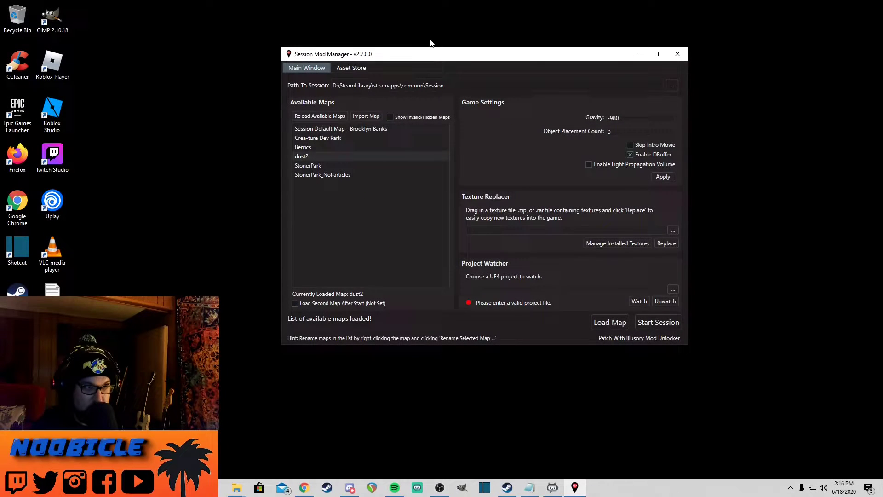
left_click_drag(431, 60, 408, 71)
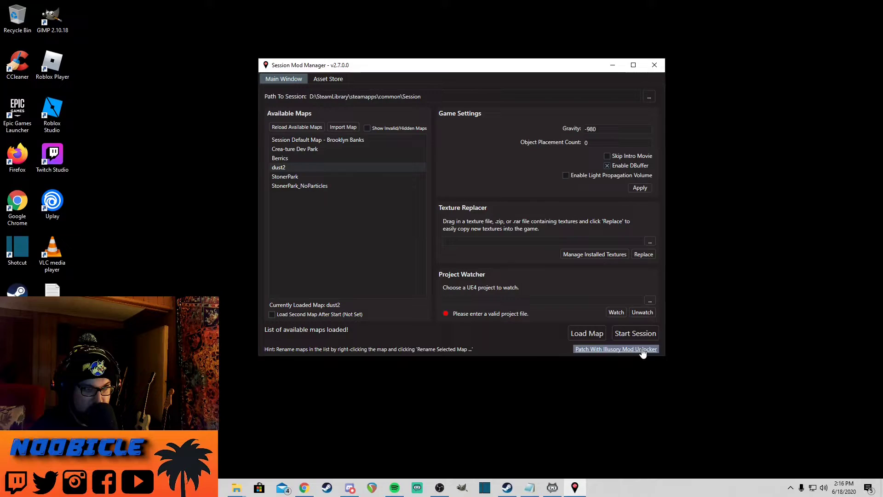
left_click(552, 330)
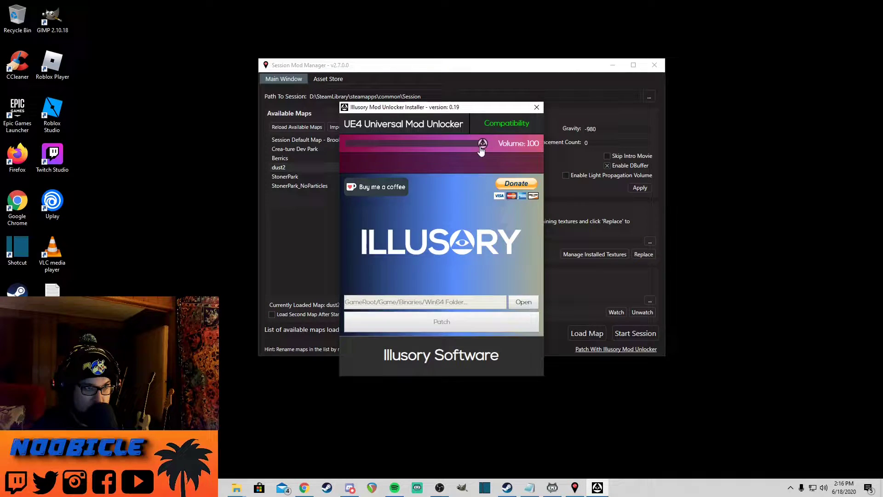
left_click_drag(483, 144, 350, 144)
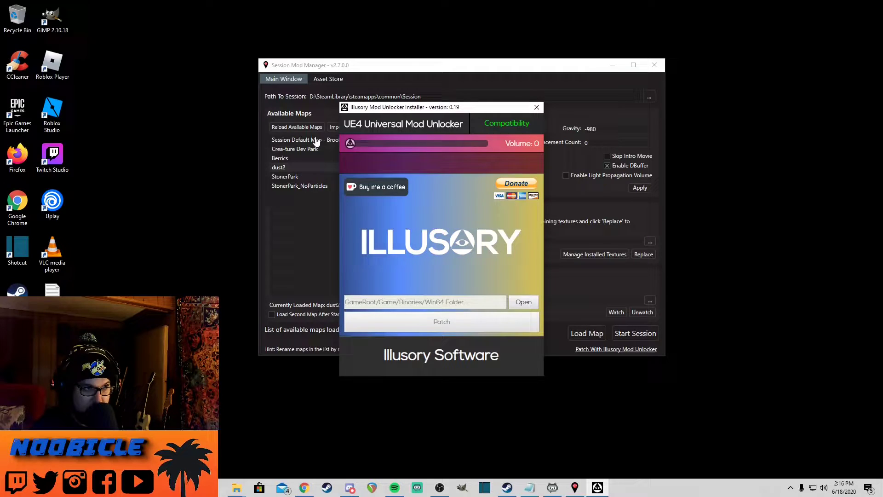
left_click(507, 123)
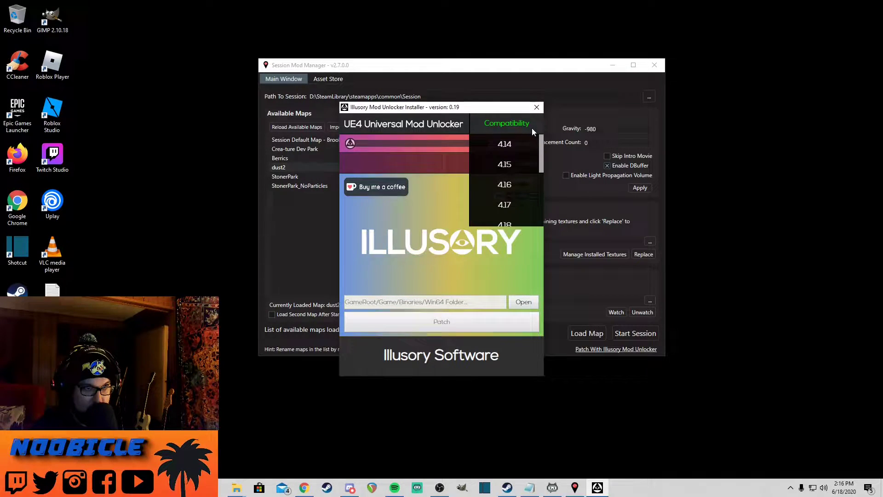
scroll(508, 175, "down", 3)
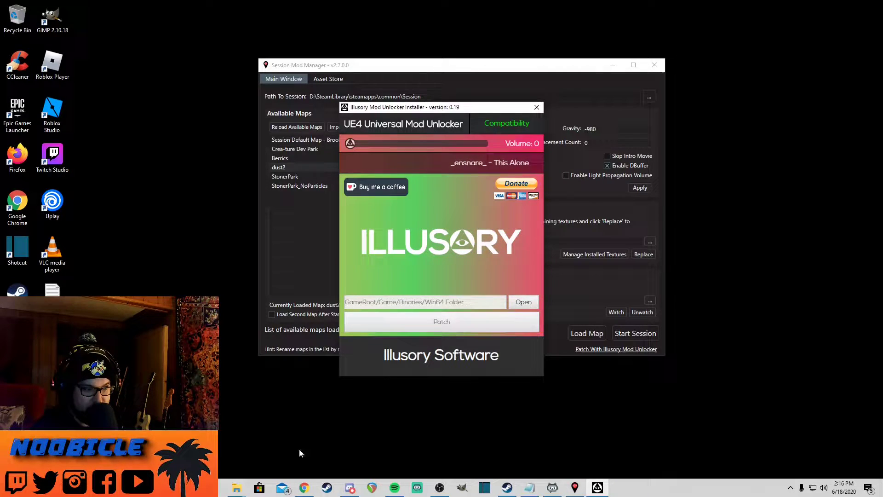
Navigate Explorer to D:\SteamLibrary\steamapps\common\Session\SessionGame\Binaries\Win64, placed beside the unlocker window.
left_click(235, 488)
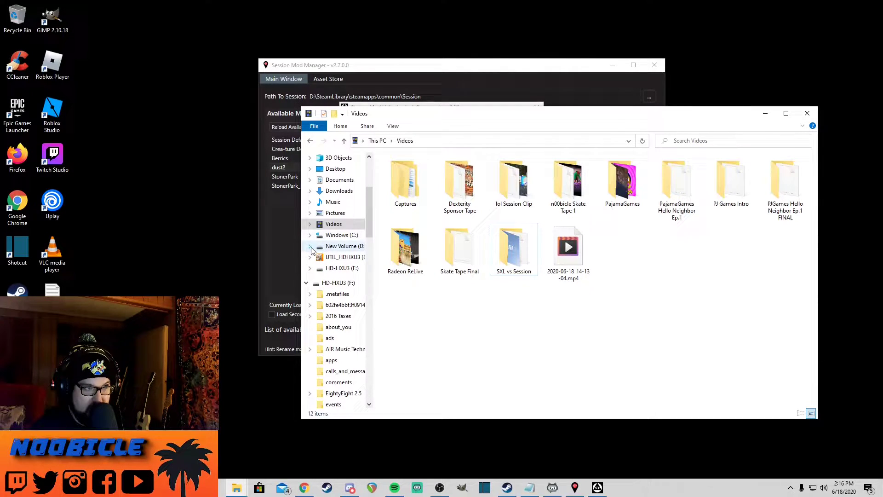
left_click(311, 247)
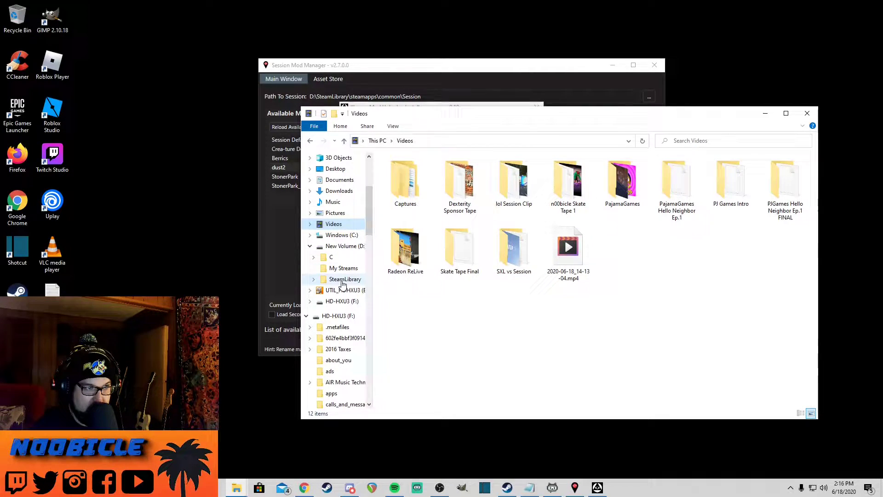
left_click(343, 279)
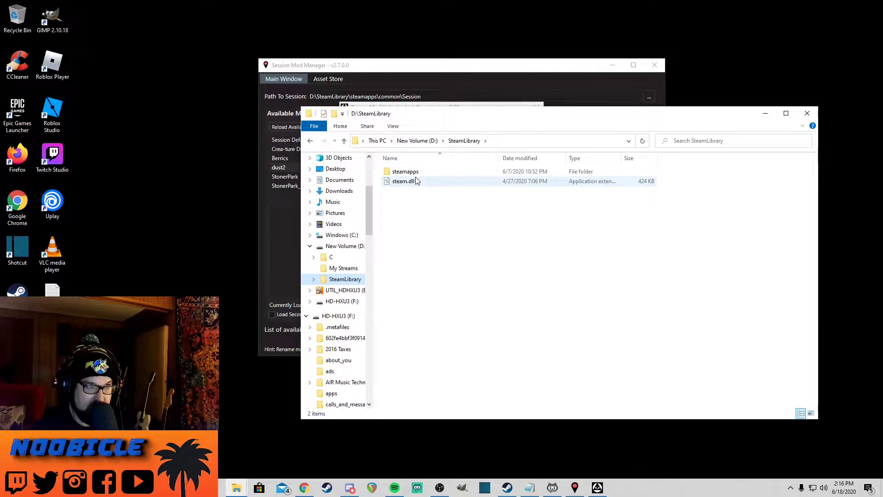
double_click(406, 171)
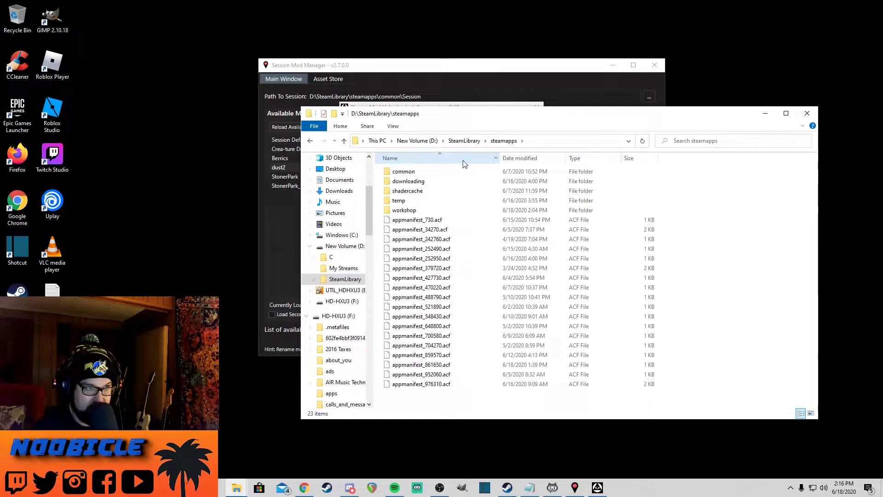
left_click(404, 173)
double_click(404, 174)
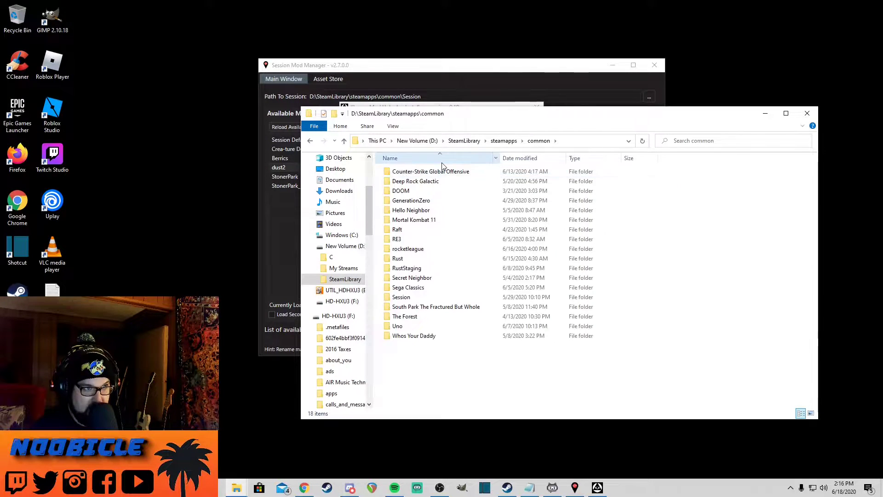
double_click(405, 298)
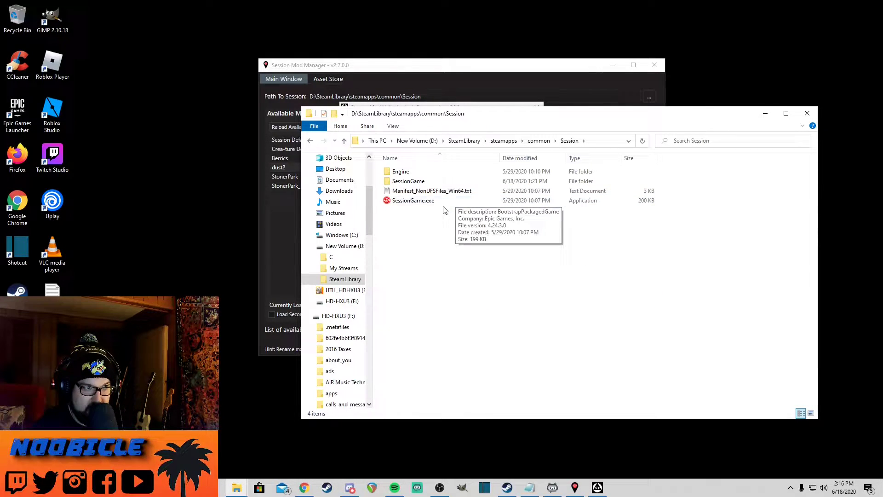
double_click(418, 181)
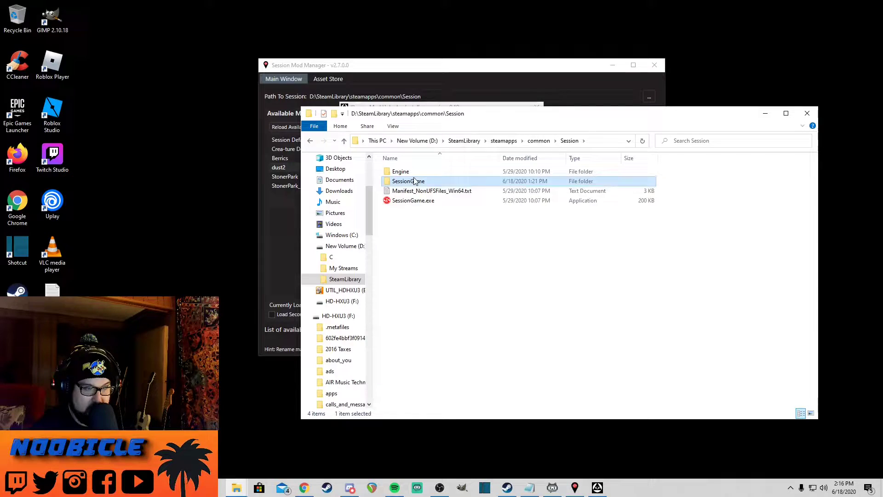
double_click(420, 173)
double_click(420, 173)
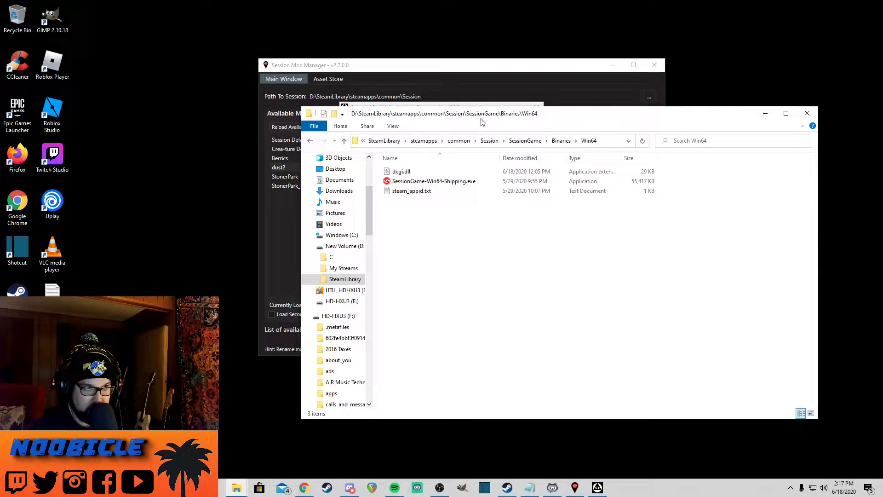
left_click_drag(483, 122, 541, 127)
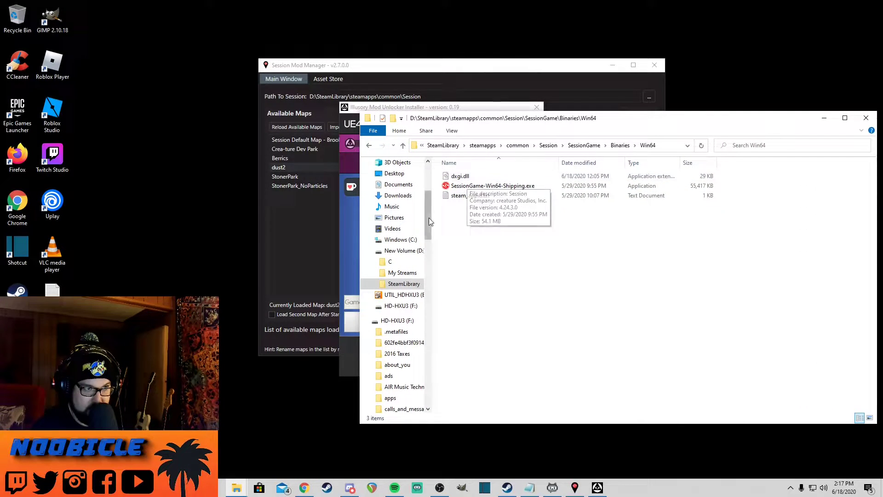
In the unlocker's folder picker, browse D: to SteamLibrary\steamapps\common\Session.
left_click(424, 108)
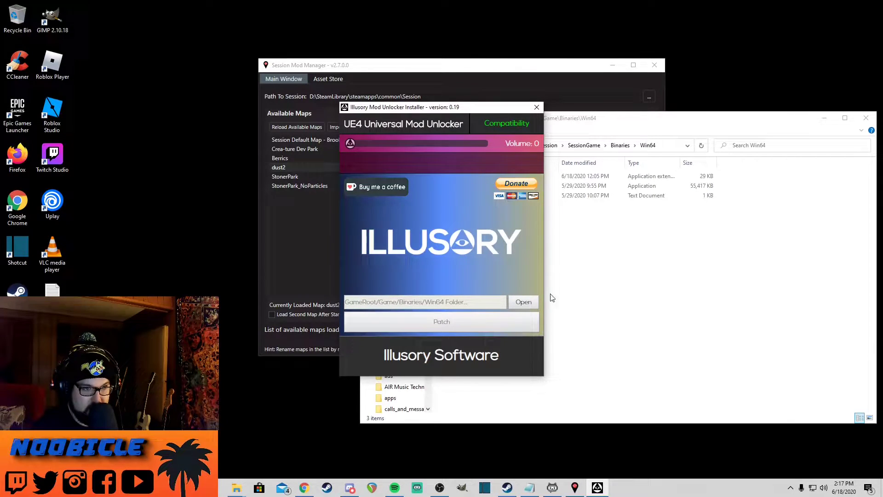
left_click(523, 303)
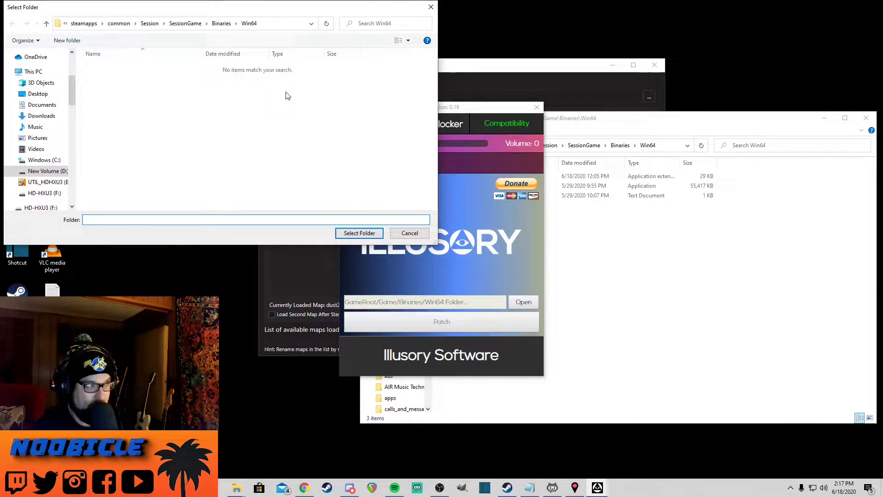
left_click(43, 171)
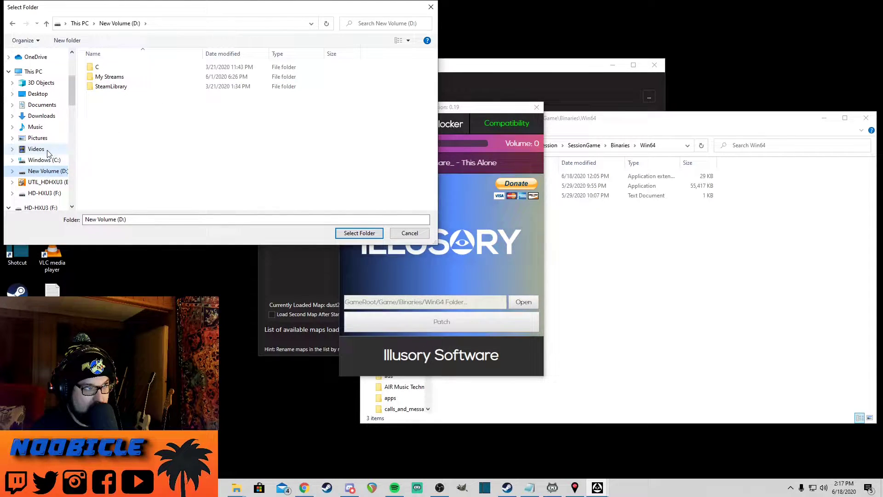
double_click(105, 86)
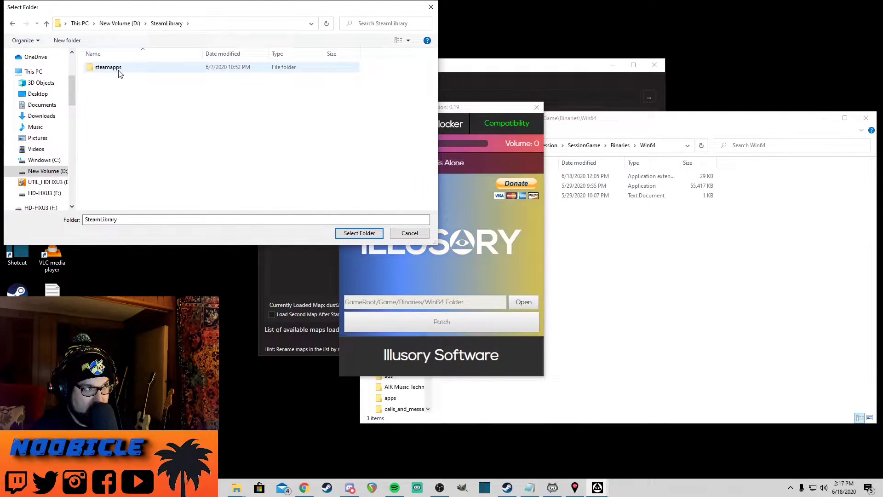
left_click(119, 70)
left_click(118, 70)
double_click(146, 69)
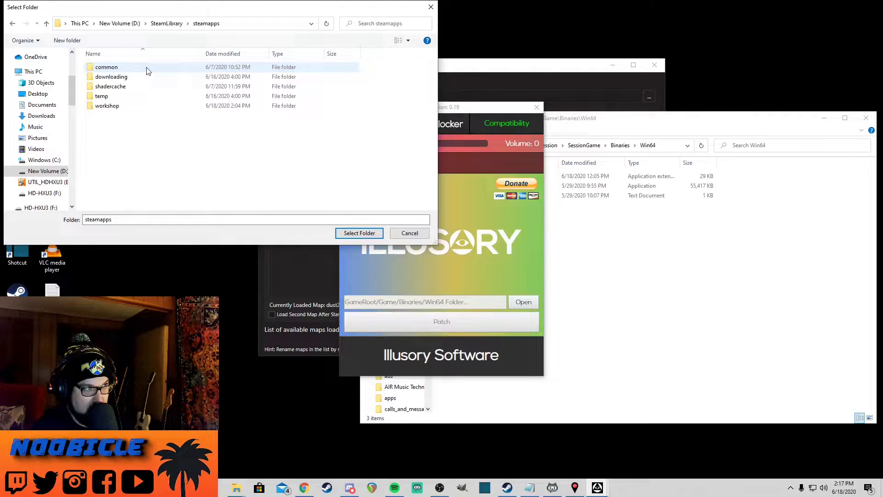
double_click(179, 66)
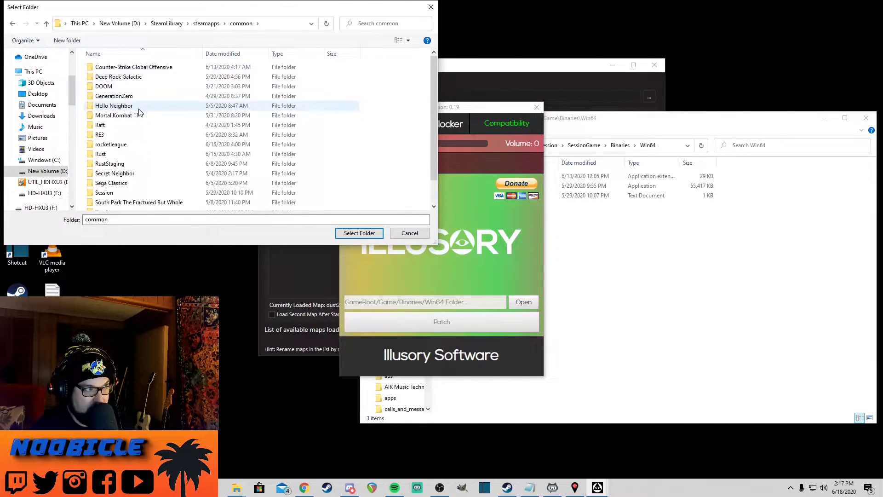
scroll(138, 108, "down", 1)
double_click(115, 166)
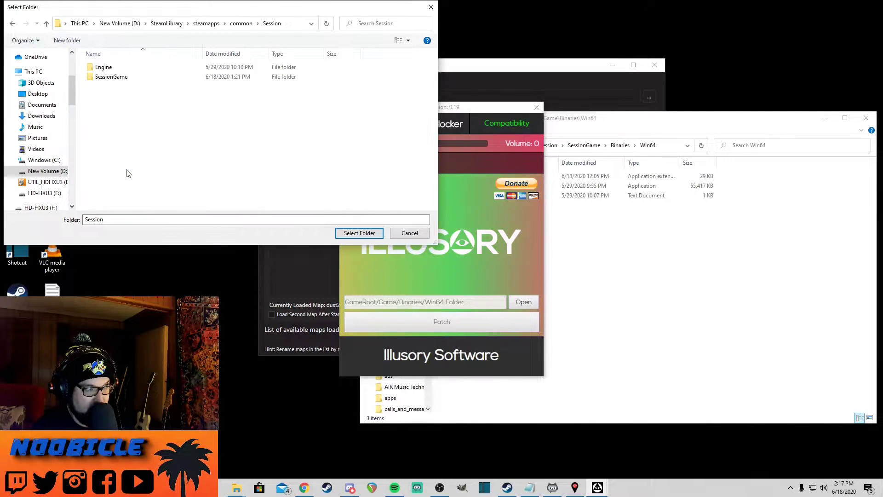
Set the unlocker's game folder to SessionGame\Binaries\Win64, then close the installer.
double_click(125, 77)
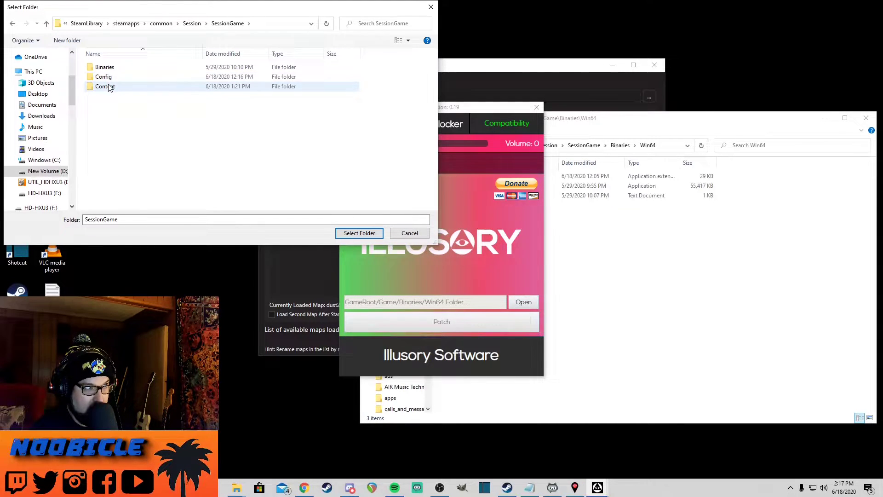
double_click(115, 67)
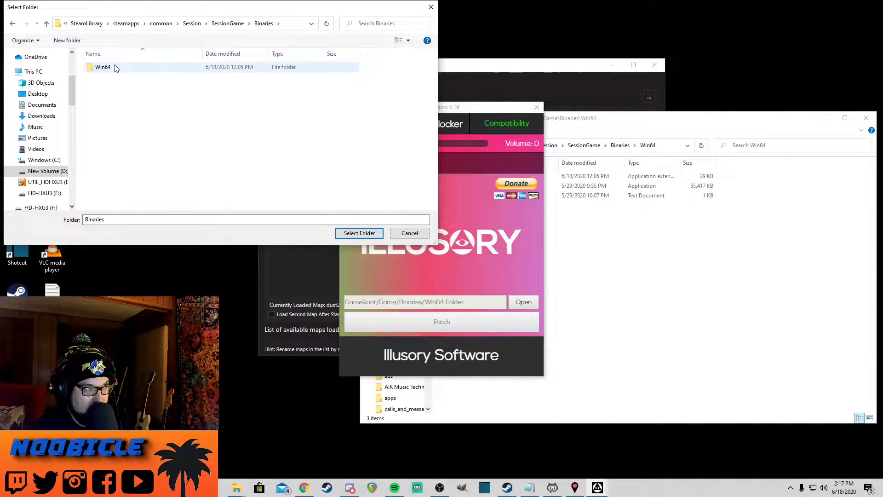
left_click(116, 68)
double_click(129, 68)
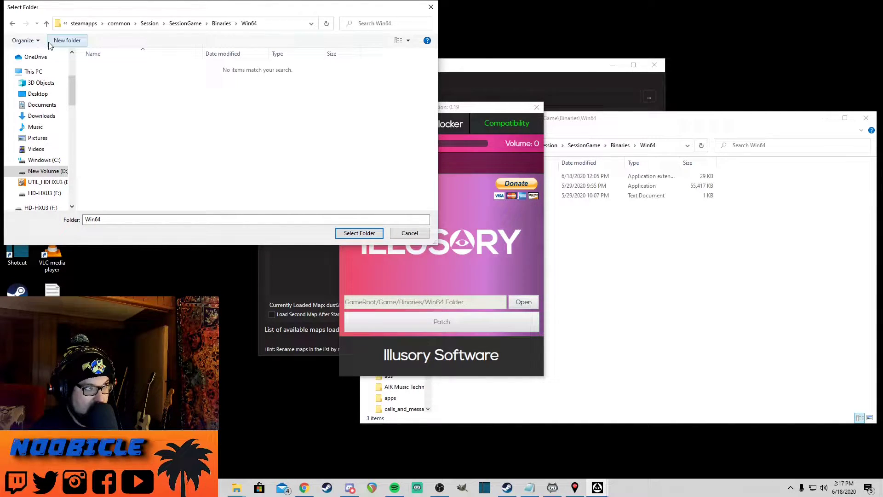
left_click(13, 24)
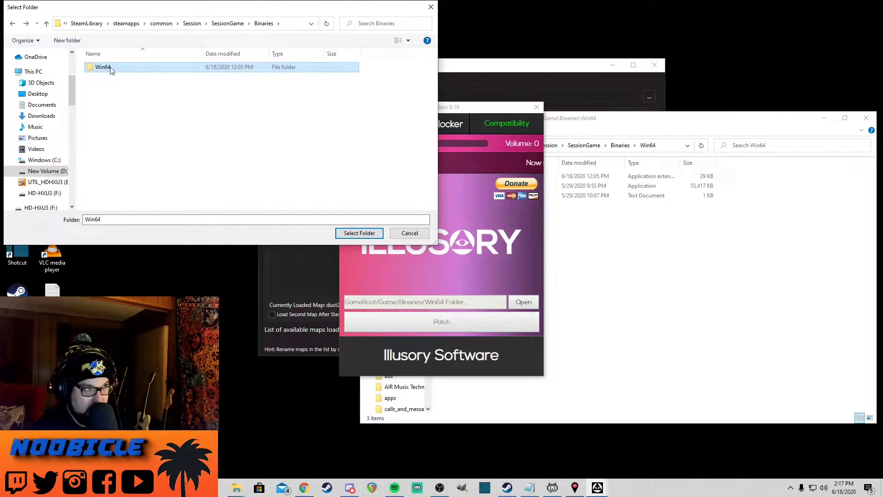
left_click(343, 233)
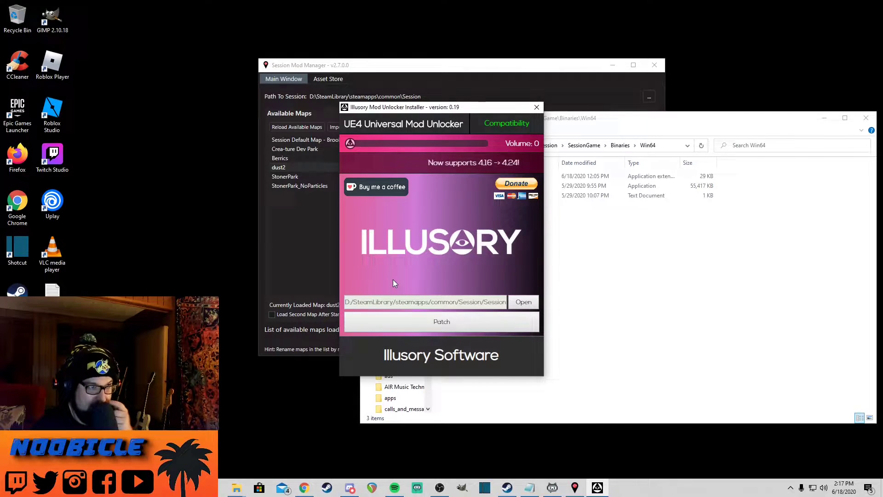
left_click(539, 108)
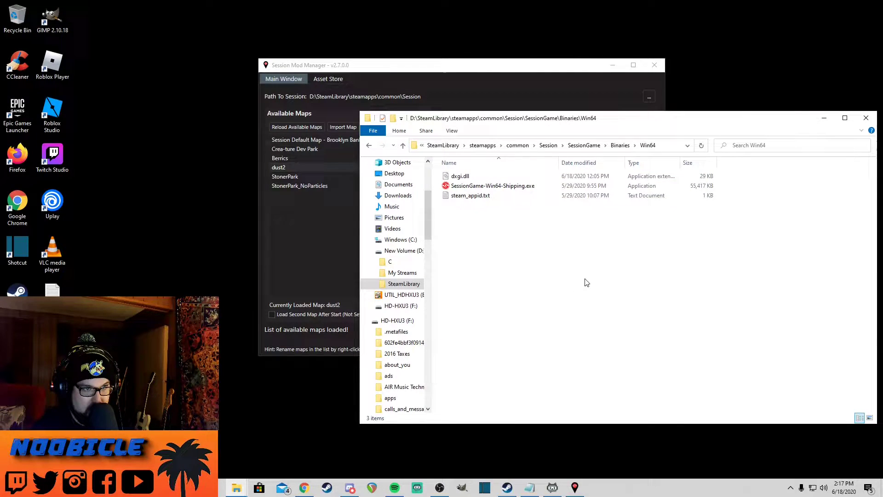
Bring Session Mod Manager in front of the Win64 Explorer window.
left_click(270, 254)
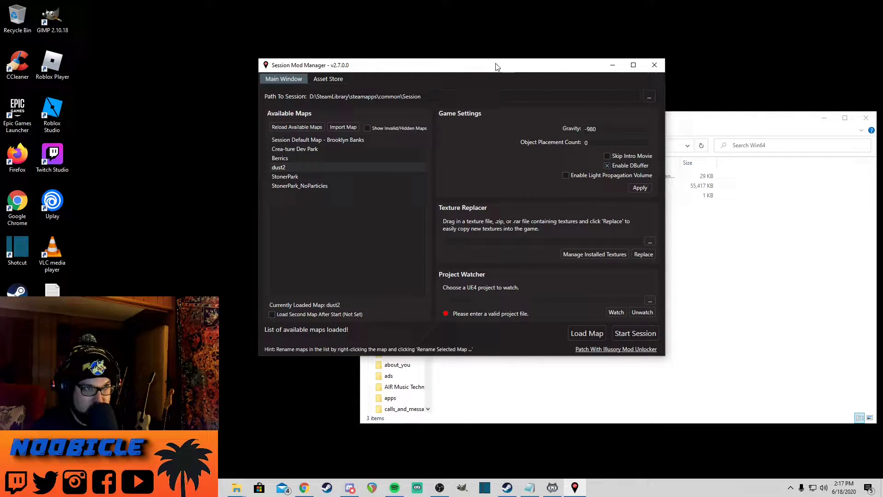
left_click_drag(496, 66, 507, 80)
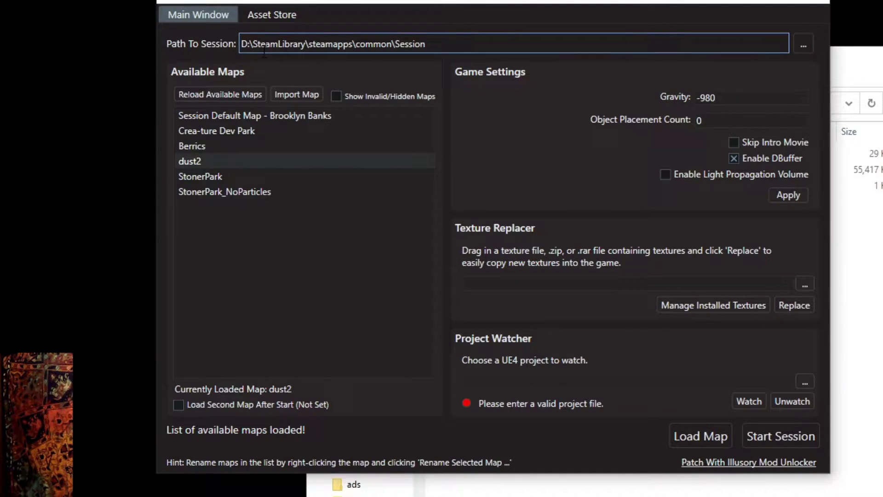
Confirm the Session path D:\SteamLibrary\steamapps\common\Session without changing it, then select the Berrics map.
left_click(803, 44)
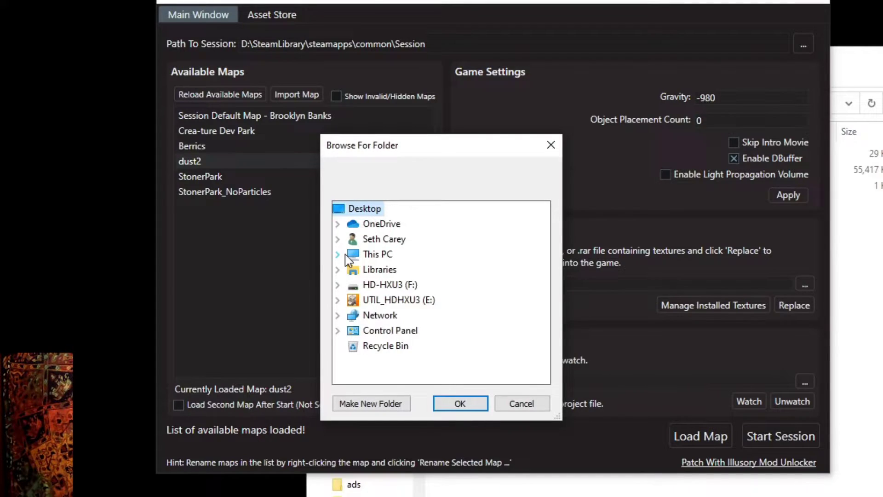
left_click(345, 254)
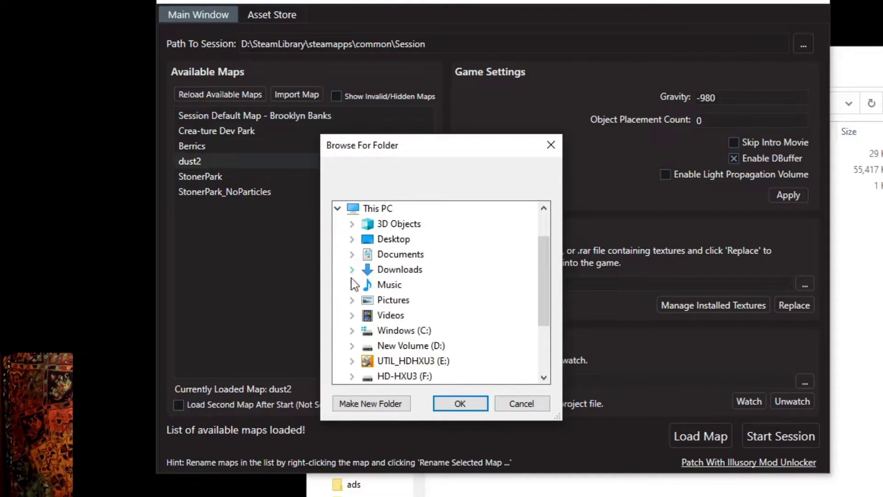
double_click(380, 346)
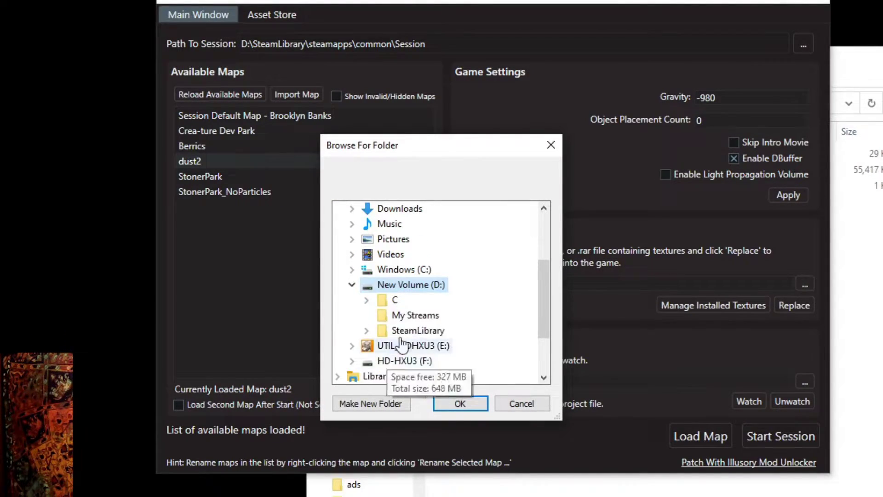
scroll(401, 343, "up", 1)
double_click(404, 376)
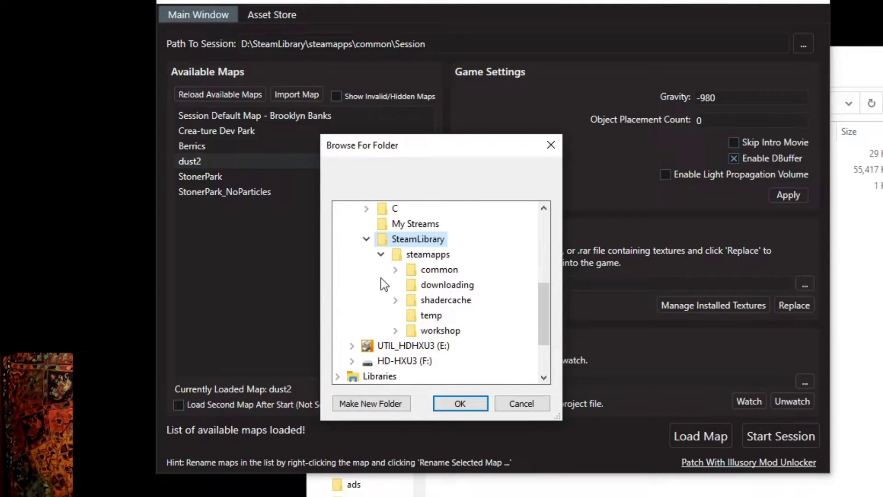
double_click(428, 270)
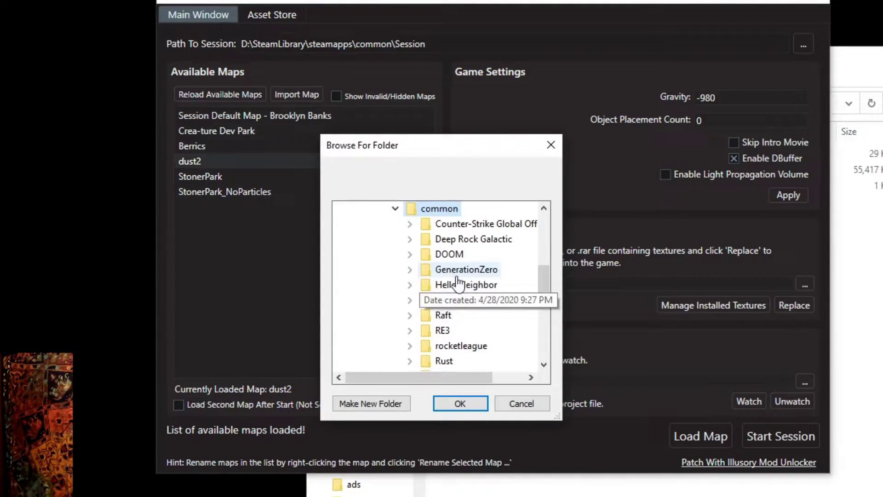
scroll(506, 273, "down", 2)
double_click(447, 331)
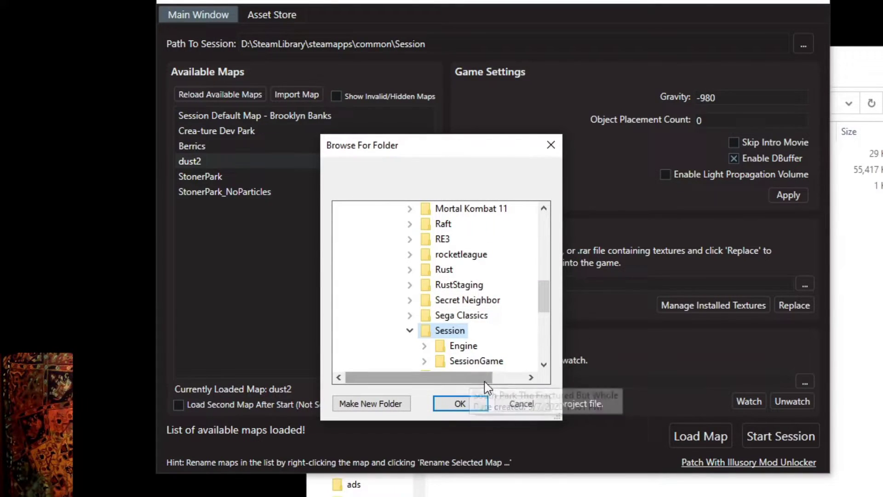
left_click(519, 403)
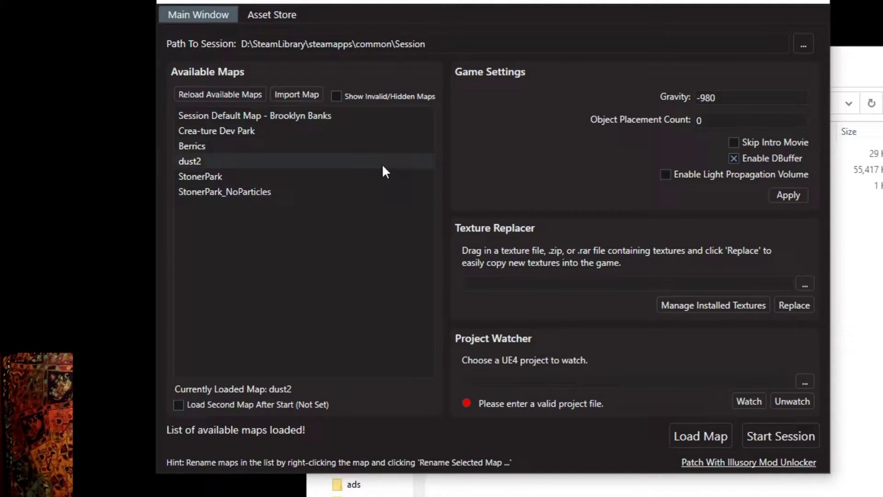
left_click(343, 146)
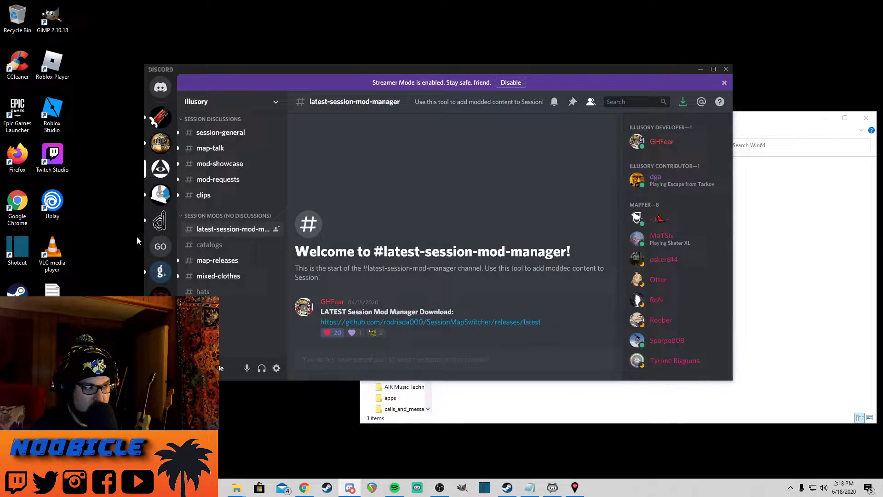
Switch Discord to #map-releases and scroll through the posted custom maps such as Roof_hideout.zip.
left_click(218, 260)
scroll(395, 240, "up", 10)
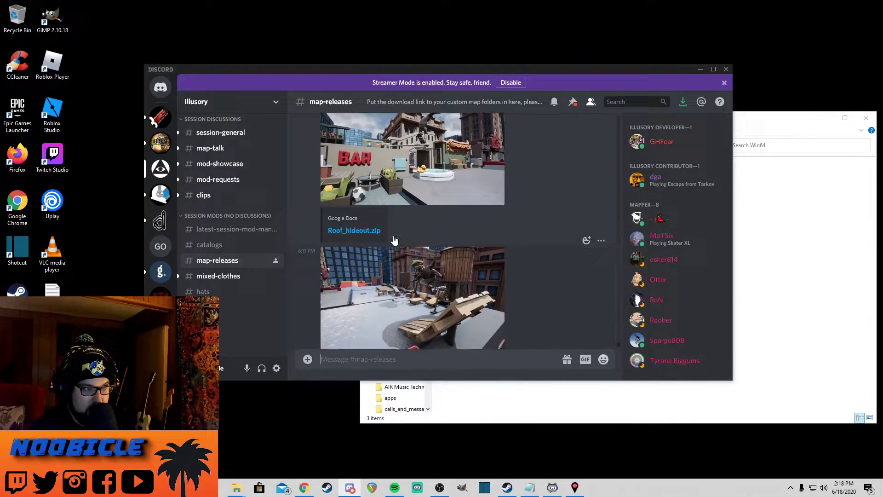
scroll(410, 249, "up", 3)
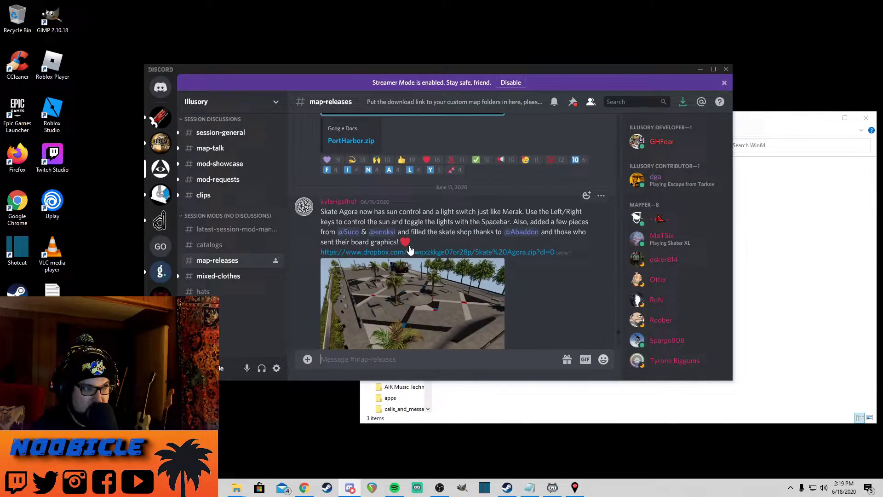
scroll(410, 244, "down", 8)
scroll(409, 242, "down", 2)
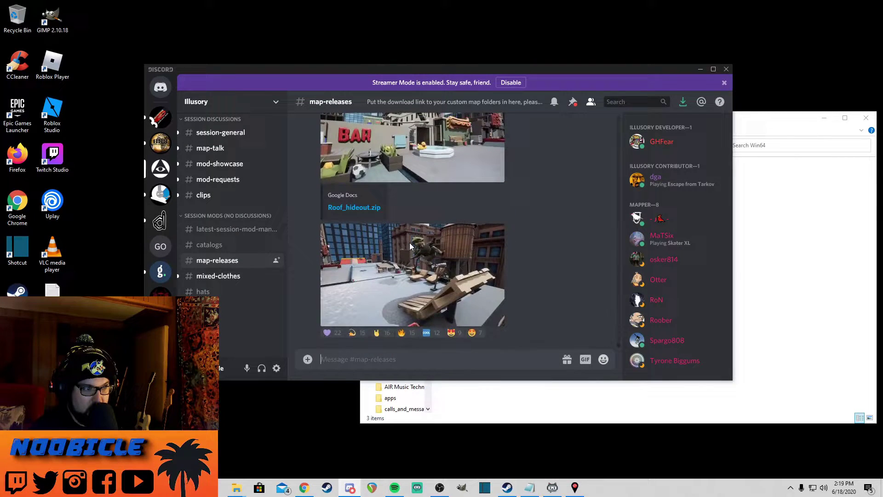
scroll(411, 241, "down", 1)
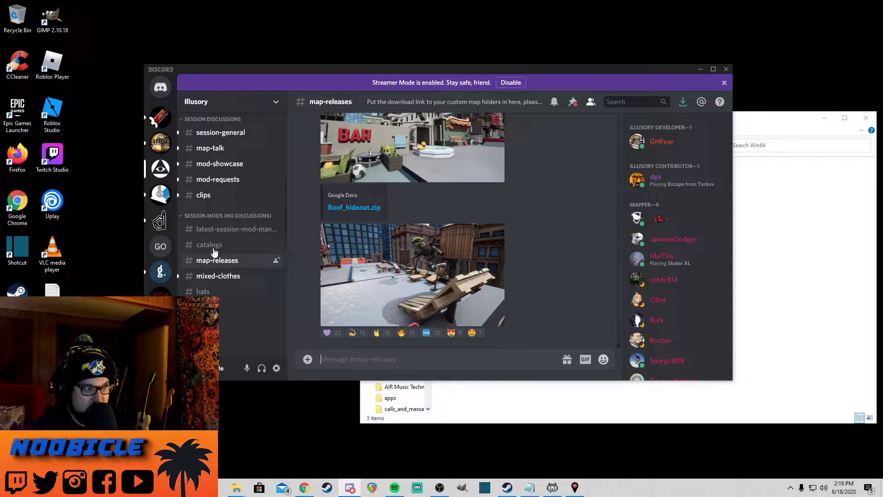
Start Import Map From Computer, cancel the folder browse, and close it without importing.
left_click(700, 69)
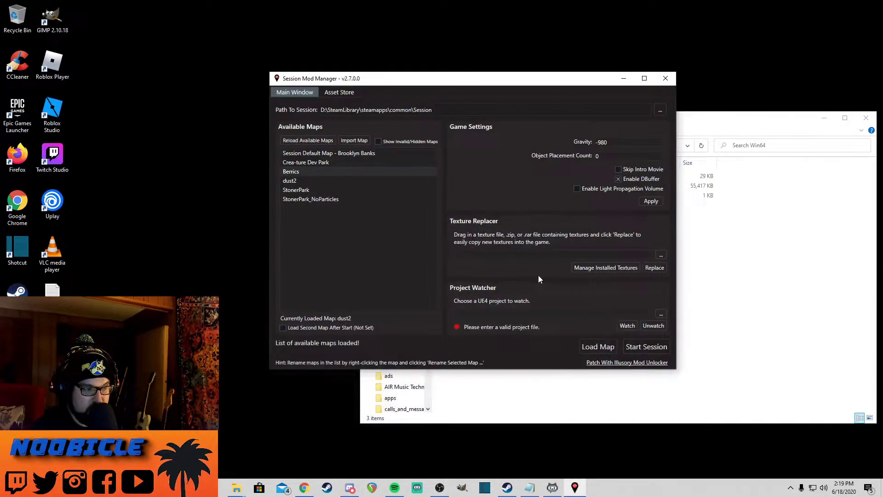
left_click(285, 93)
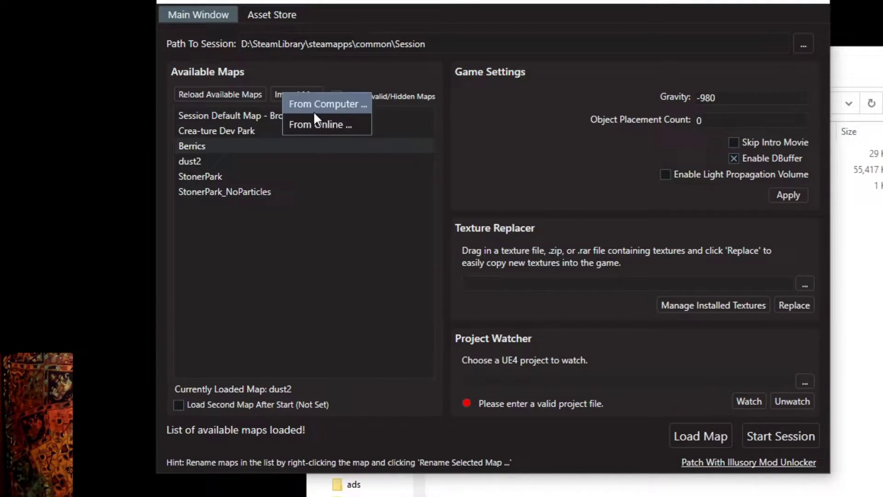
left_click(314, 107)
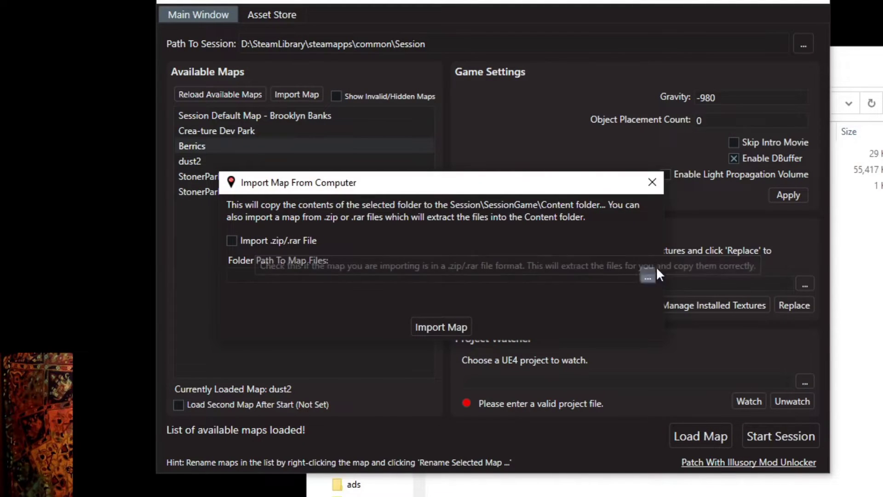
left_click(634, 281)
left_click(648, 276)
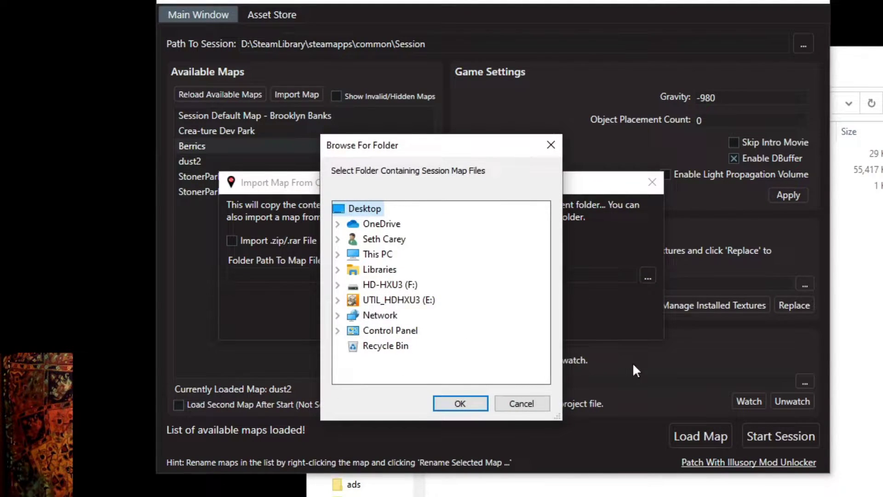
left_click(516, 404)
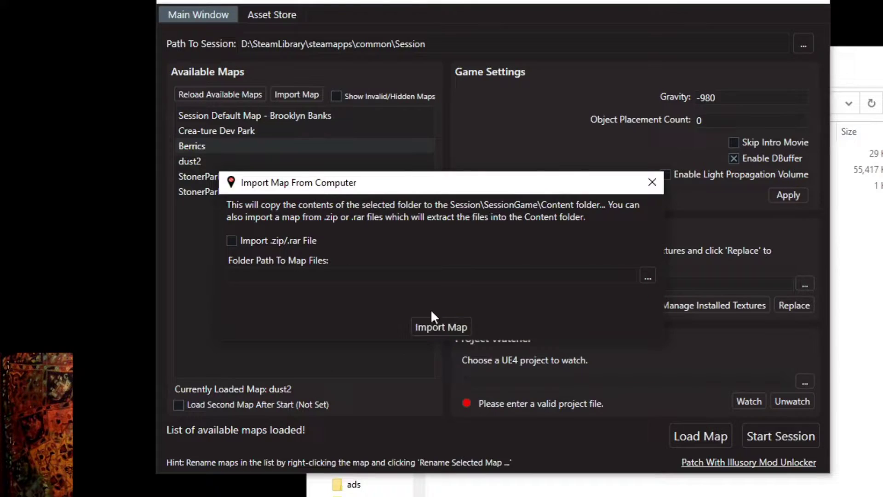
left_click(653, 182)
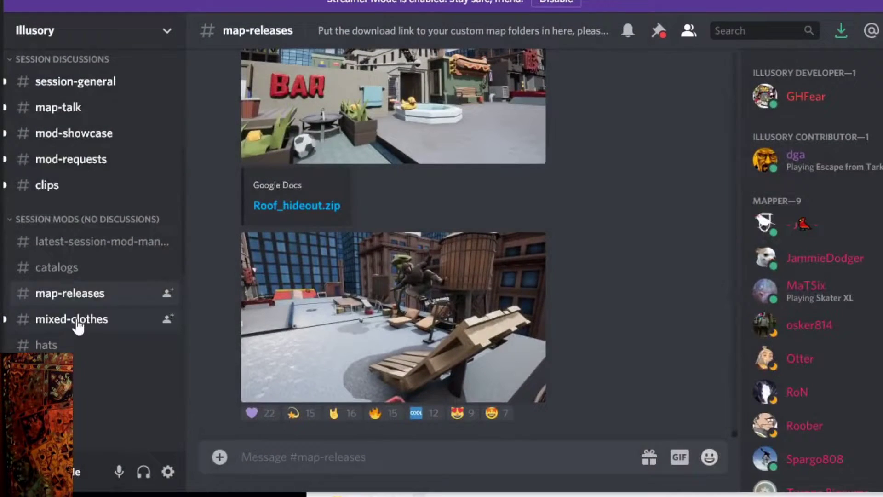
Open the Illusory server's #help channel and read down through members' recent questions.
scroll(55, 267, "up", 3)
scroll(54, 264, "up", 2)
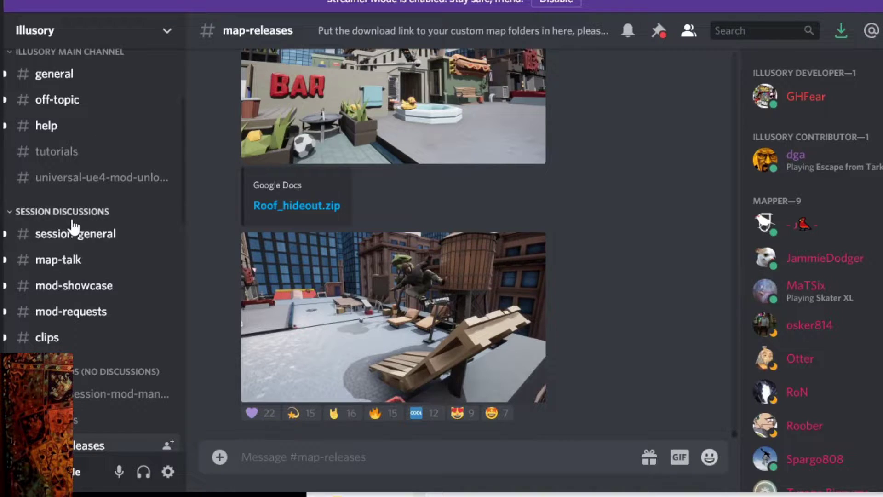
scroll(59, 278, "up", 4)
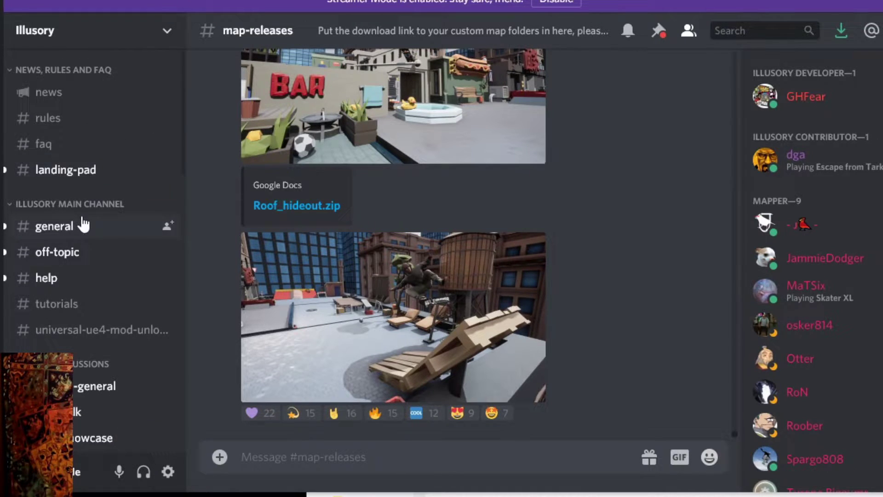
left_click(58, 281)
scroll(446, 273, "down", 10)
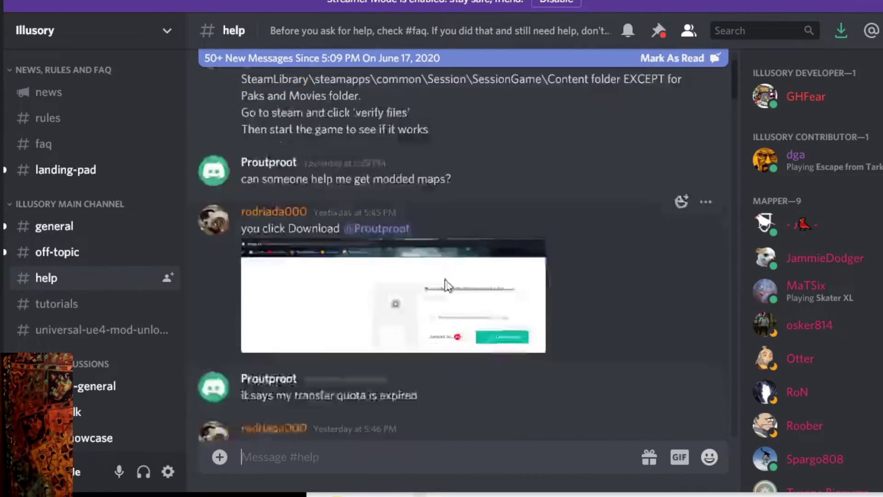
scroll(445, 273, "down", 15)
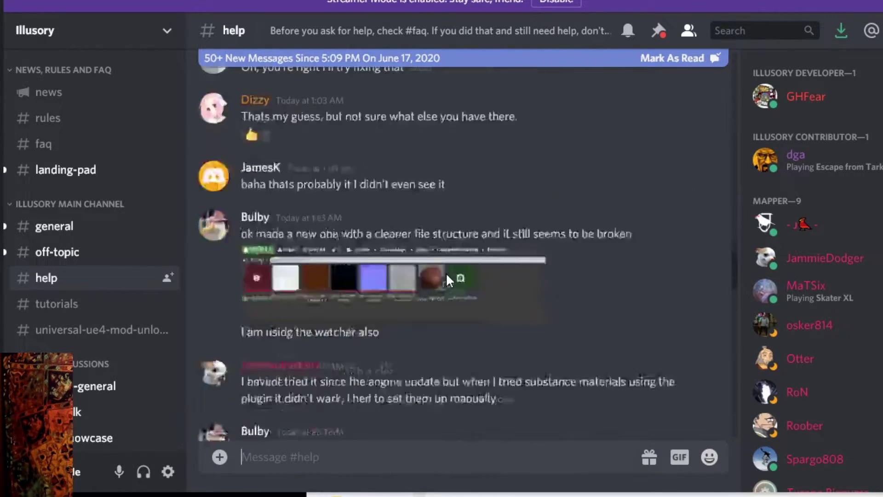
scroll(448, 279, "down", 5)
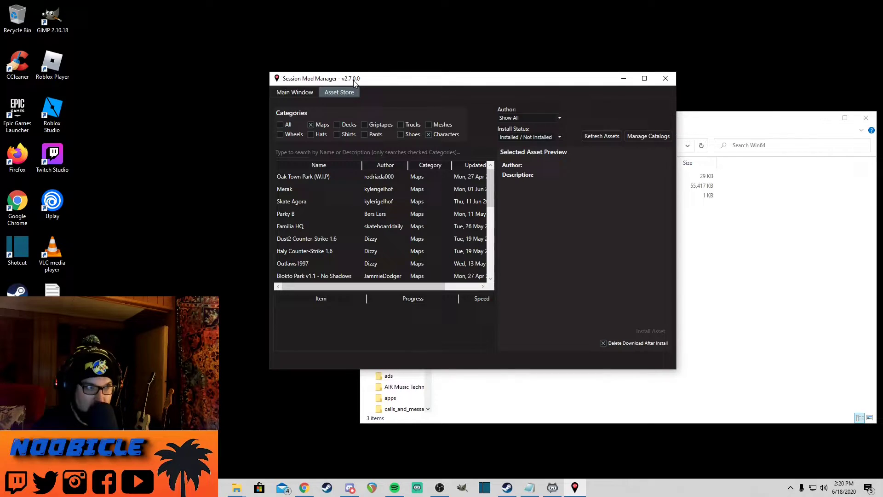
Turn off the Maps filter and show All categories, browsing every listed asset.
left_click(311, 125)
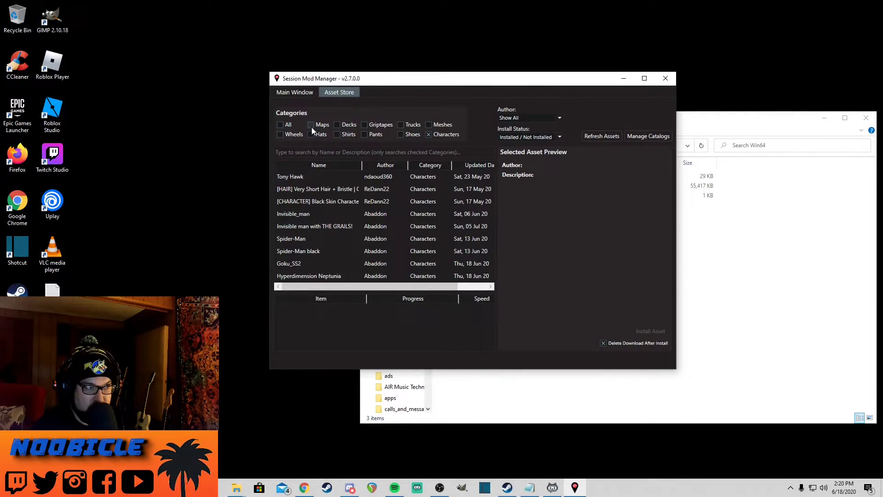
left_click(281, 125)
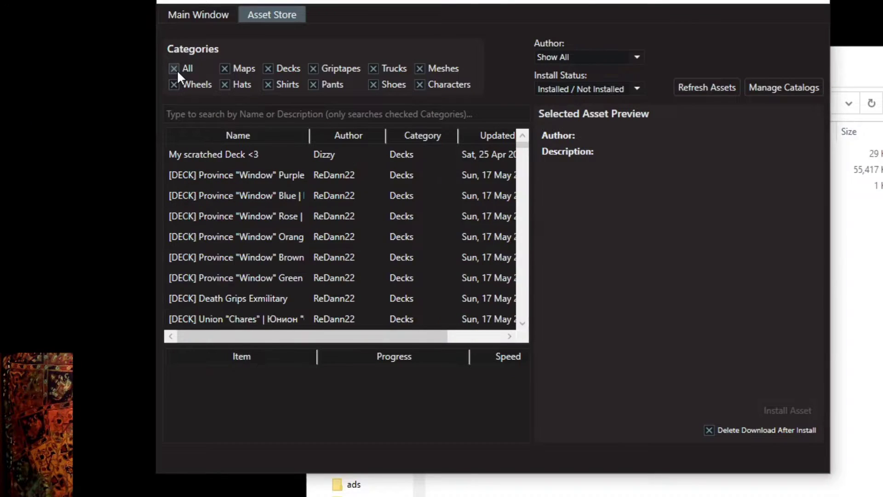
scroll(319, 233, "down", 15)
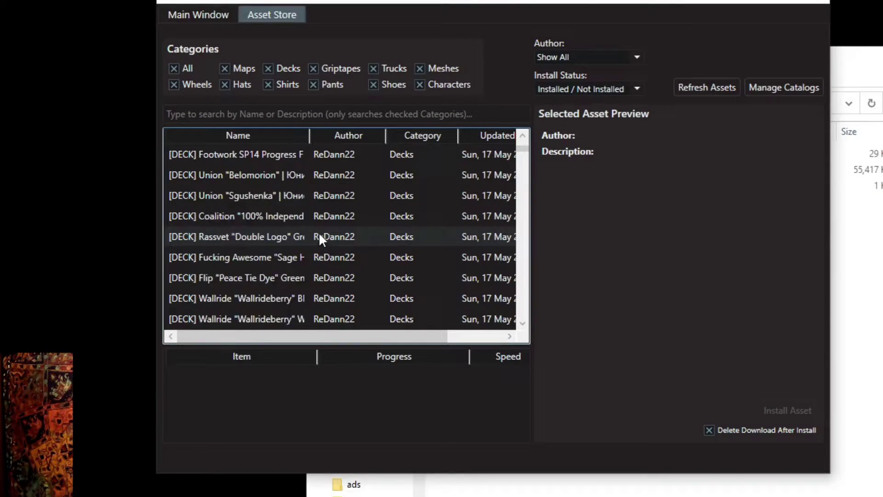
scroll(320, 223, "down", 15)
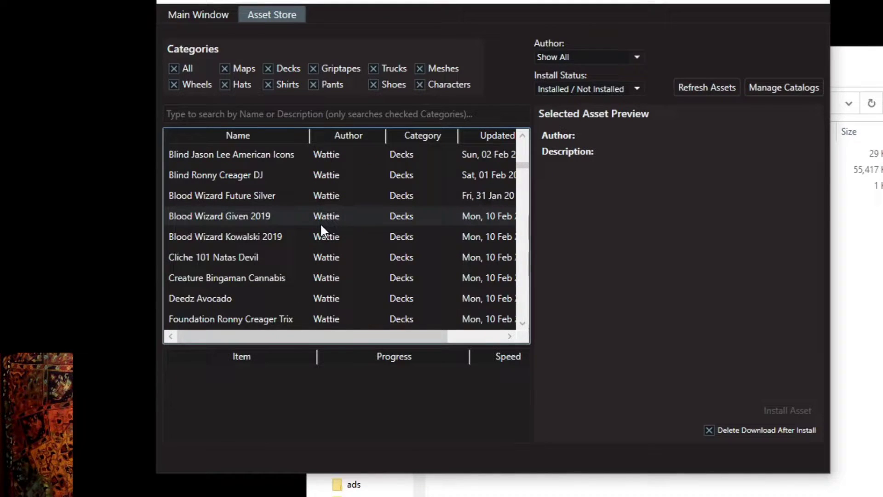
scroll(320, 223, "down", 3)
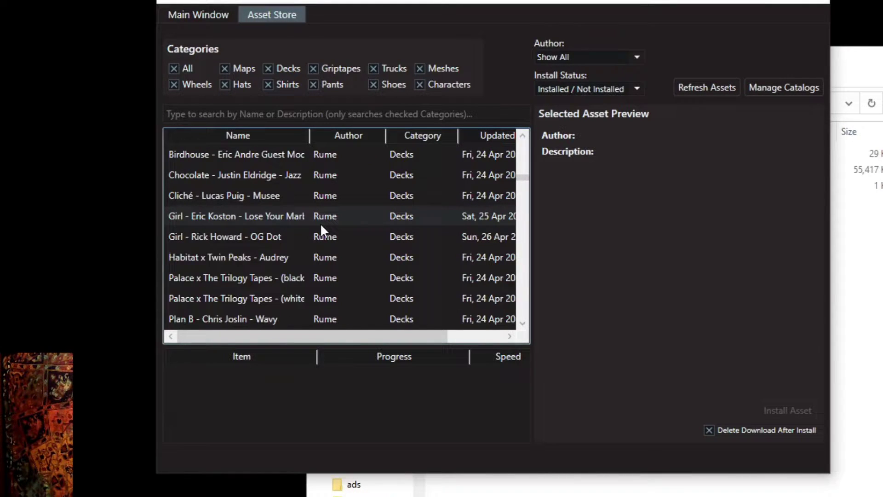
scroll(305, 222, "up", 4)
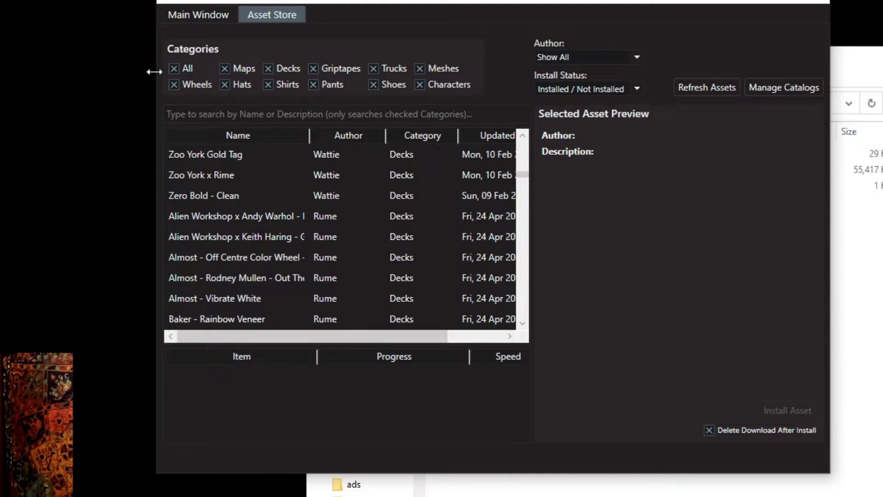
Clear every category filter and list only Maps in the Asset Store.
left_click(174, 72)
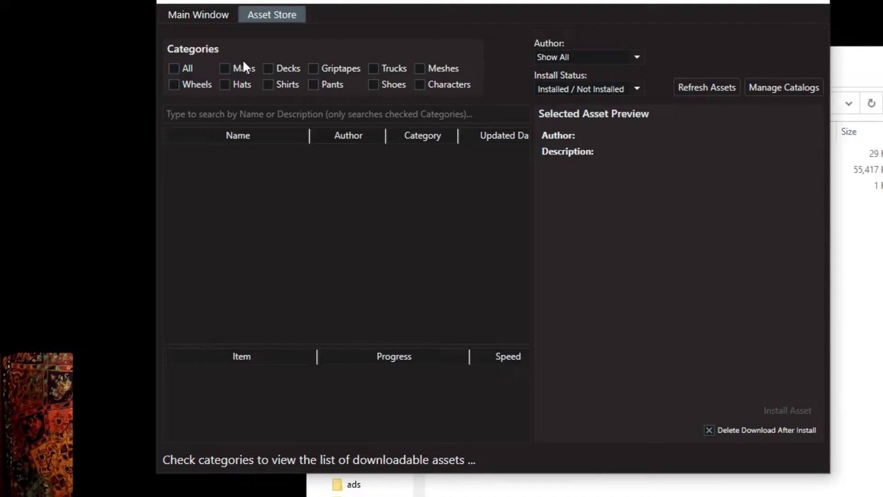
left_click(225, 69)
scroll(239, 204, "down", 1)
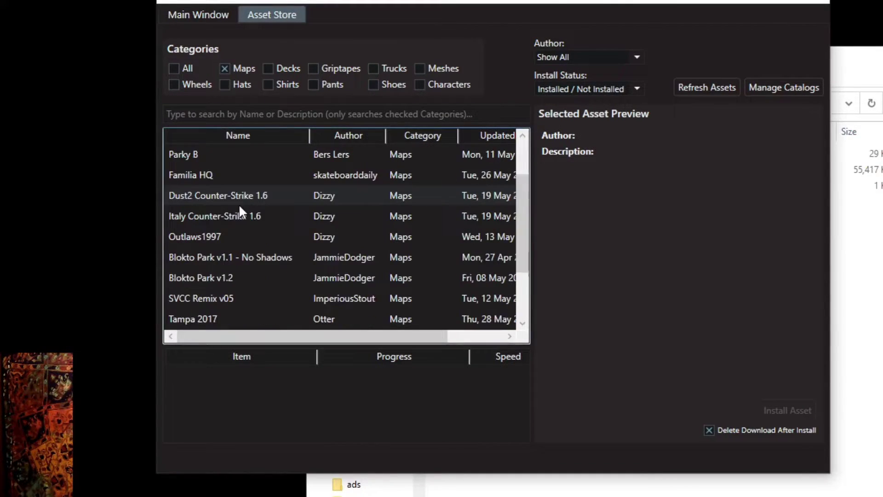
scroll(239, 207, "down", 1)
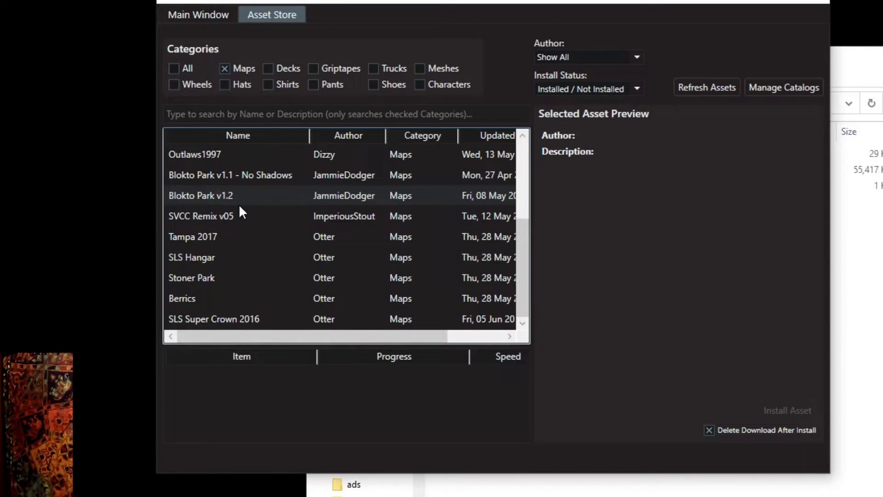
scroll(207, 215, "up", 1)
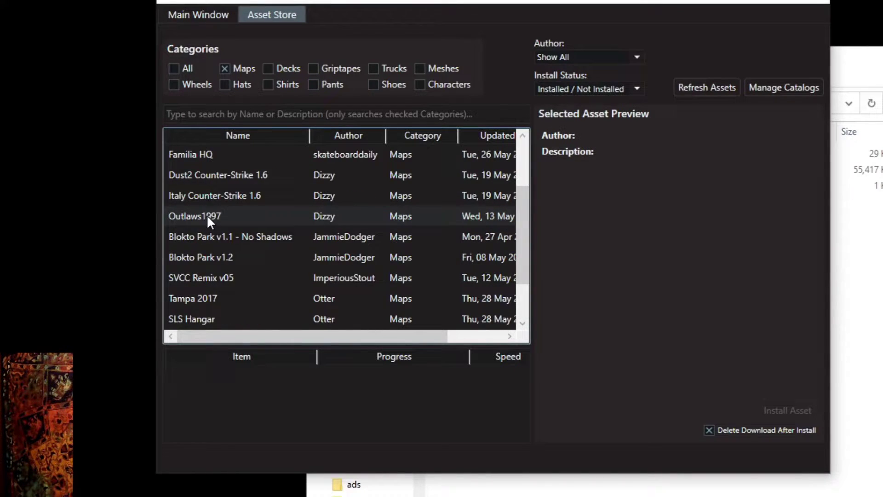
scroll(207, 215, "up", 1)
scroll(212, 195, "down", 2)
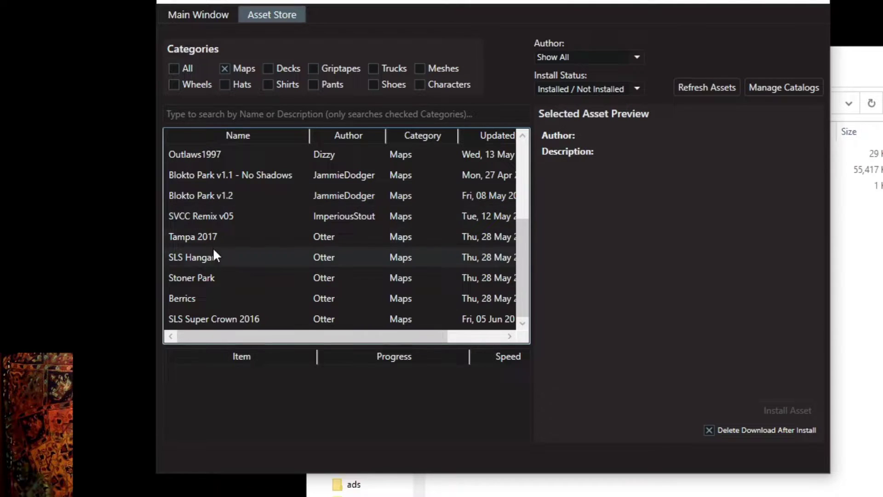
Preview the SLS Hangar map, leaving the Author and Install Status filters unchanged.
left_click(213, 256)
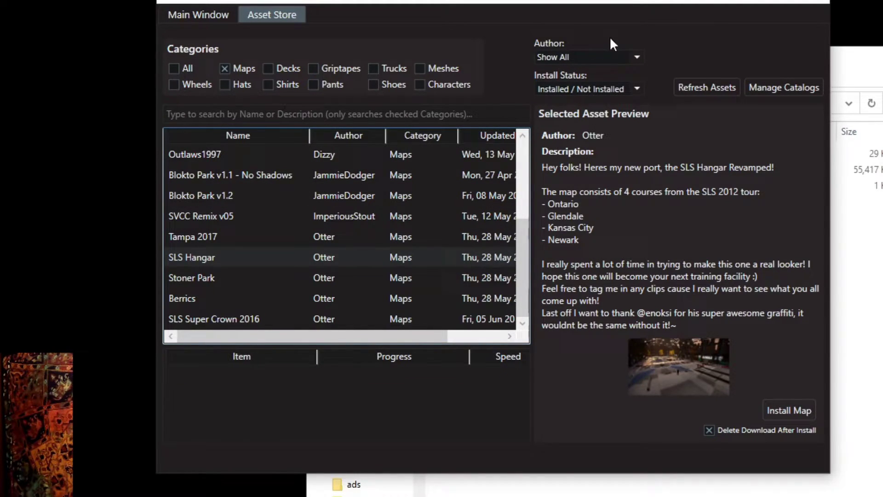
left_click(638, 62)
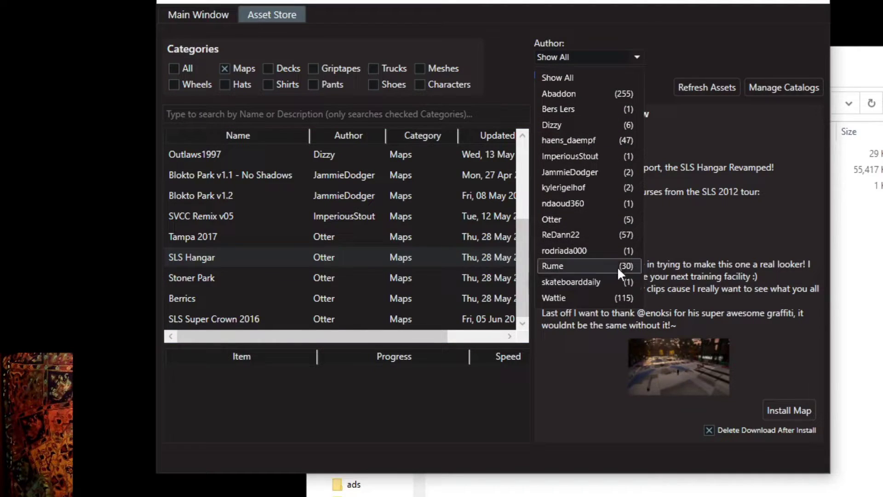
left_click(673, 35)
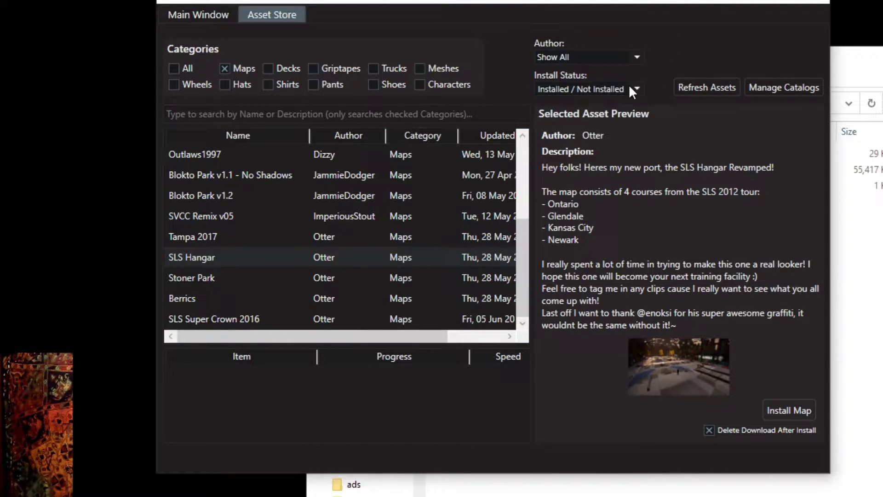
left_click(632, 86)
left_click(633, 86)
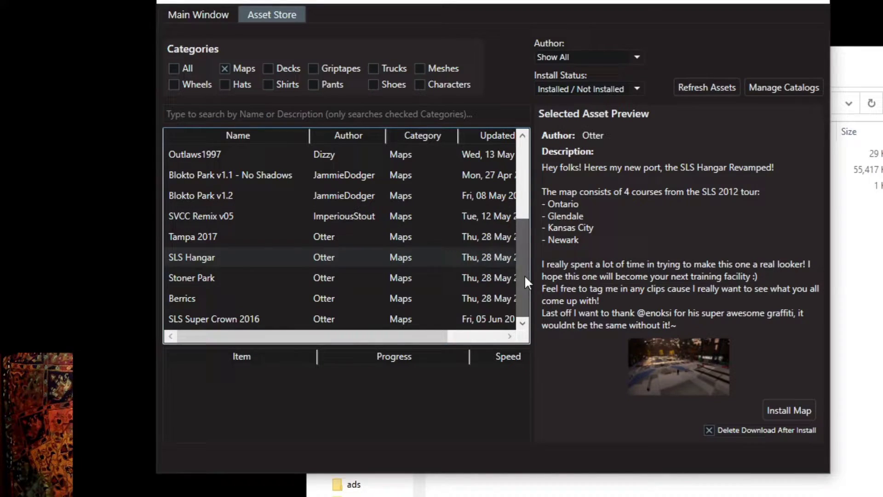
left_click_drag(524, 275, 520, 37)
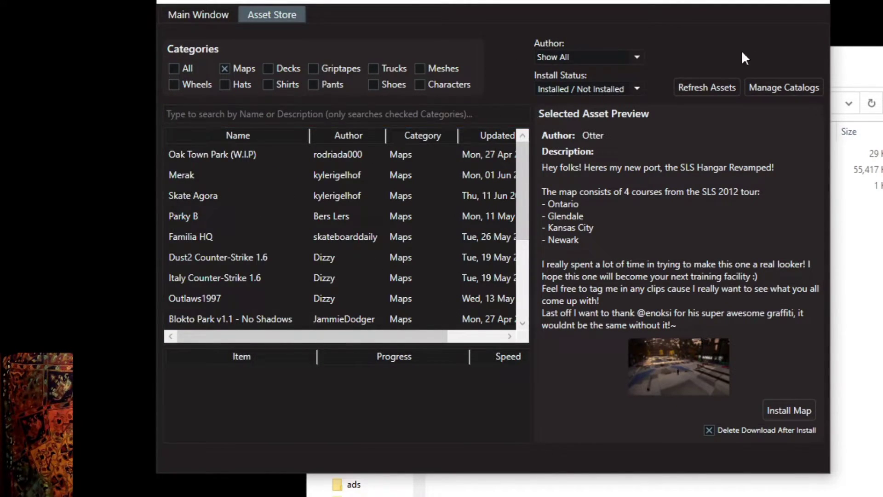
Open Manage Catalogs and look through the active catalogs and URLs, including Otter's Catalog.
left_click(789, 92)
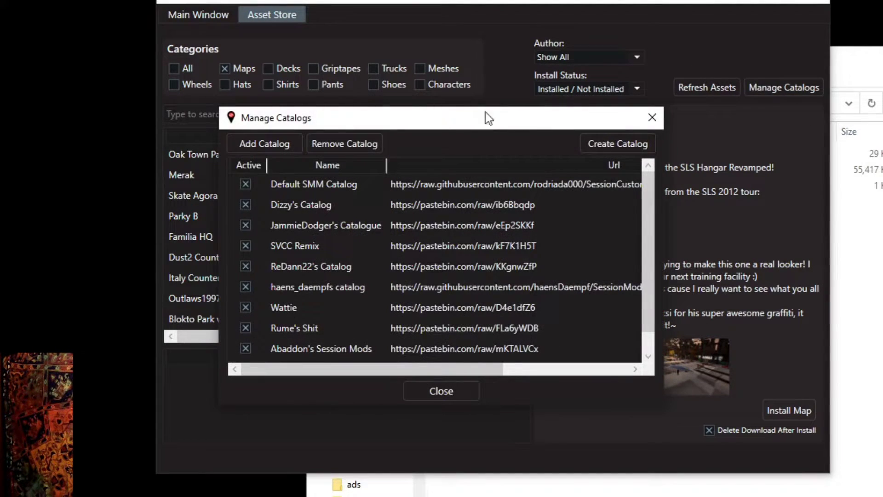
scroll(311, 199, "down", 1)
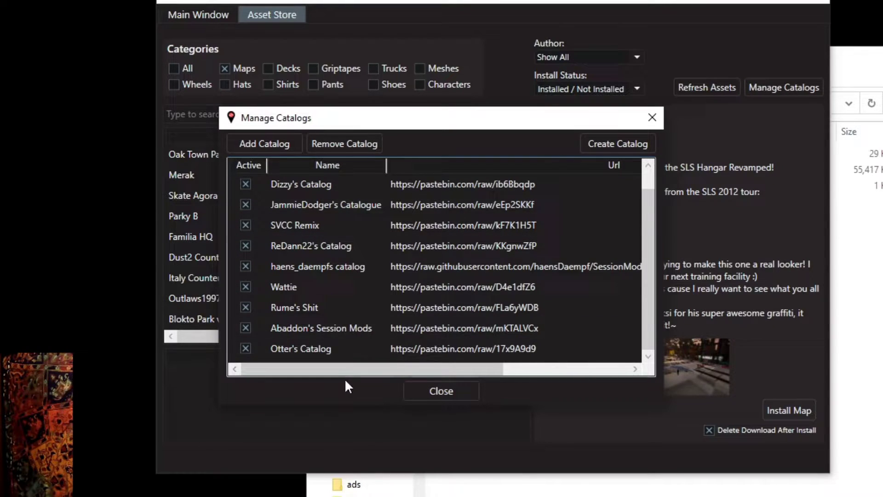
scroll(355, 337, "up", 1)
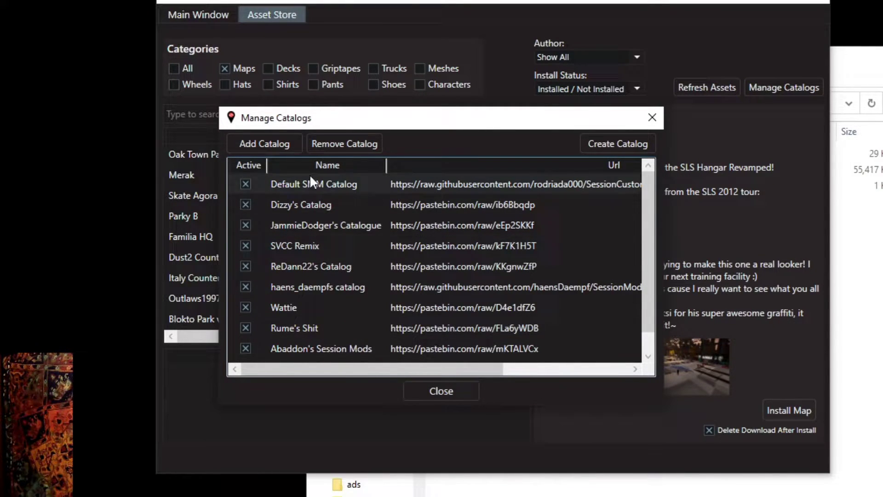
scroll(390, 270, "down", 1)
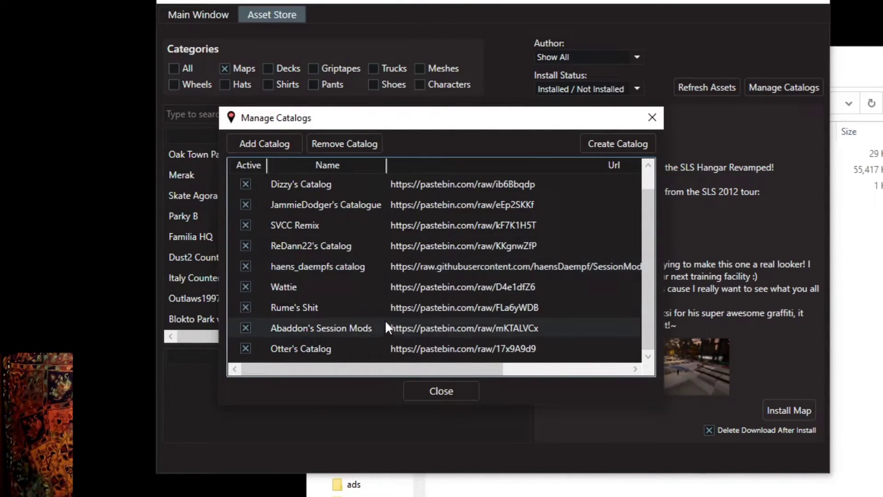
scroll(386, 322, "up", 1)
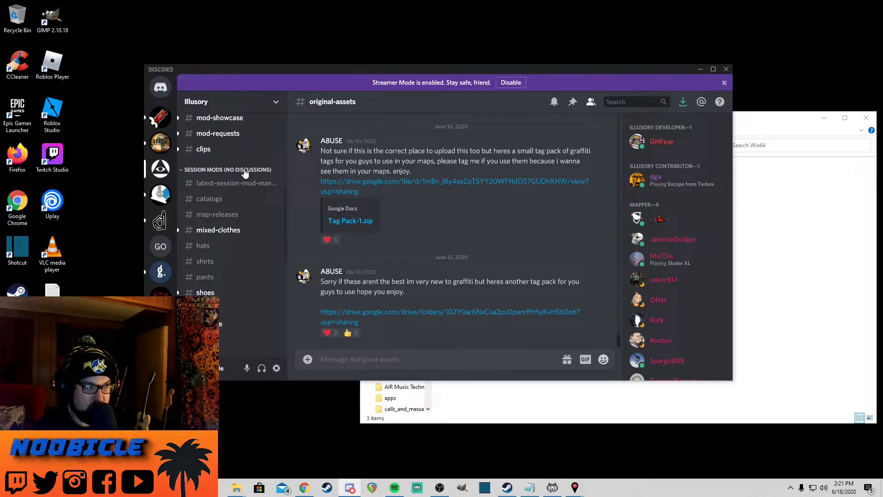
Find the May 17 catalog post's pastebin link in #catalogs and move Discord right.
left_click(221, 203)
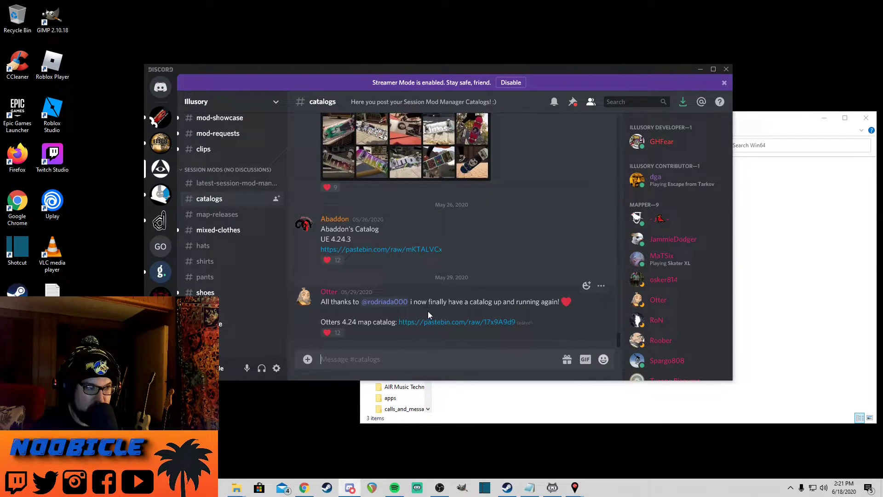
scroll(427, 311, "up", 10)
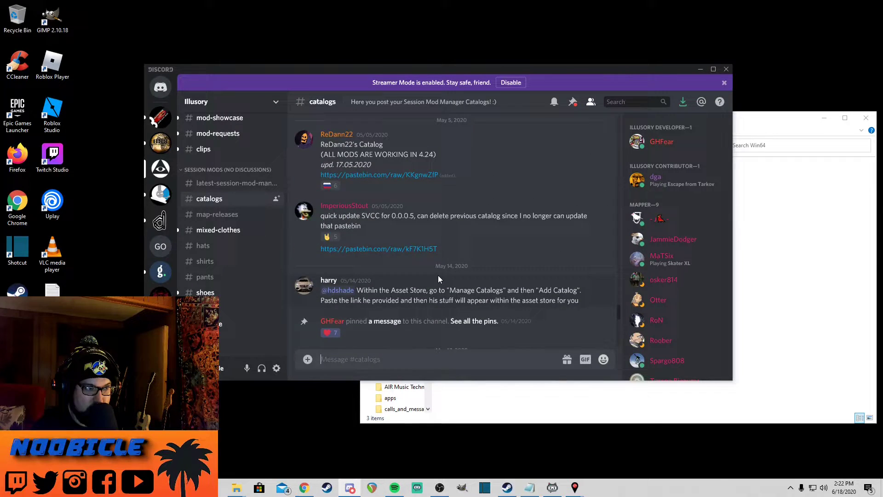
scroll(438, 280, "down", 4)
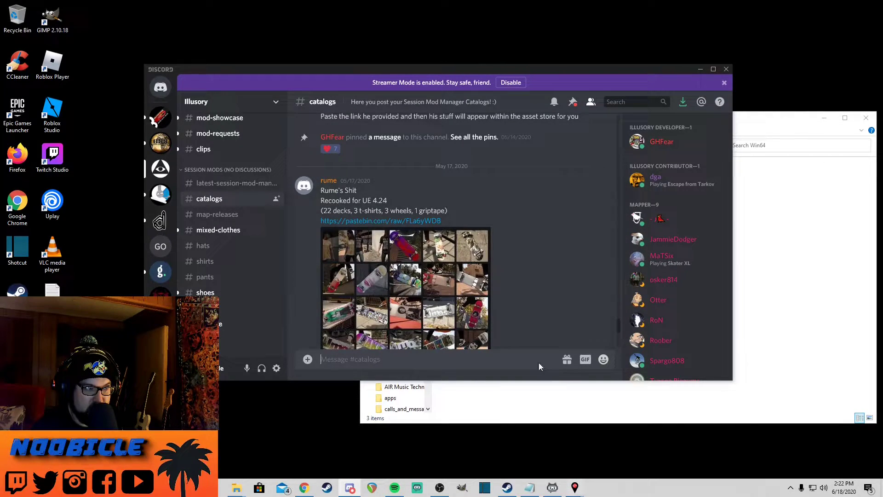
left_click_drag(457, 66, 515, 59)
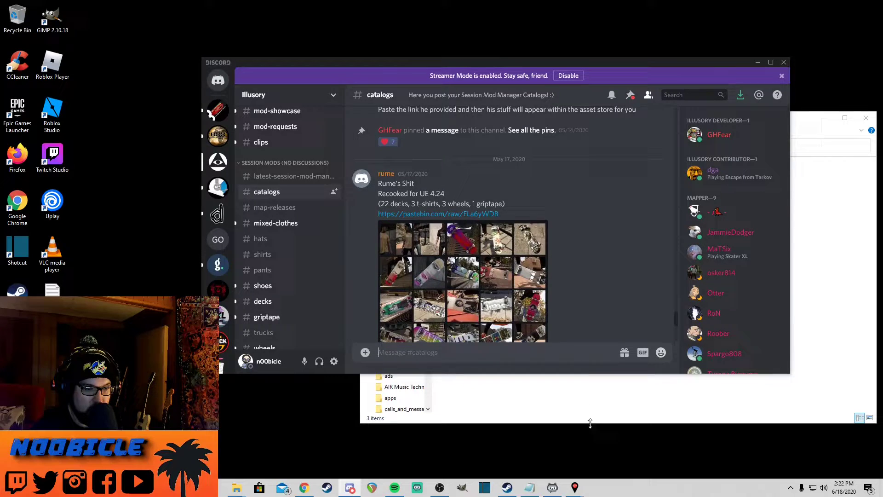
Bring back Manage Catalogs, abandon adding a catalog URL, and close the catalog manager.
mouse_move(576, 489)
left_click(618, 446)
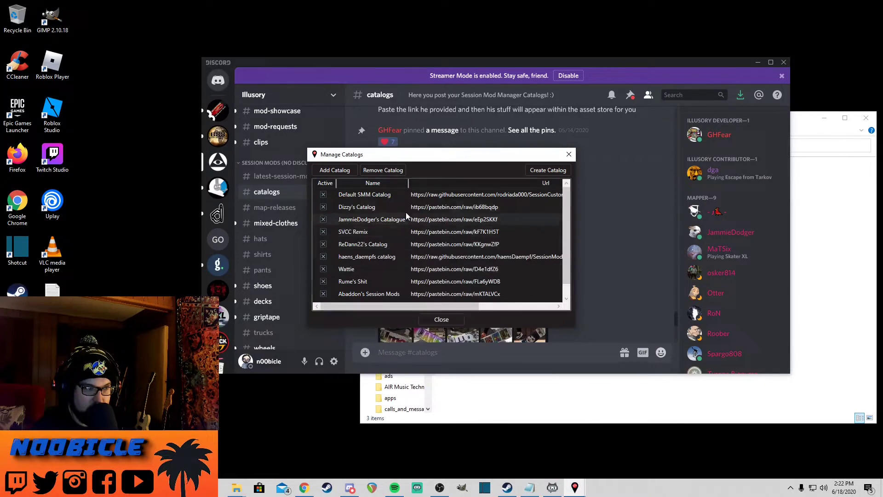
scroll(381, 282, "down", 1)
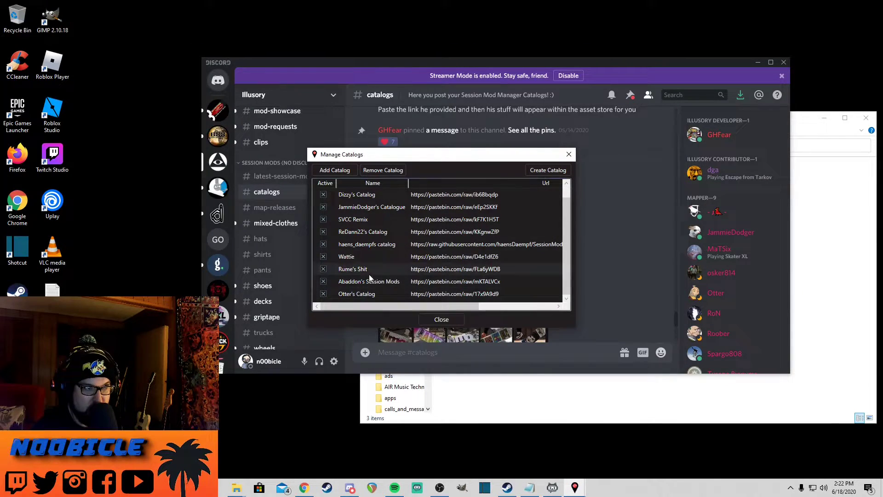
scroll(380, 211, "up", 1)
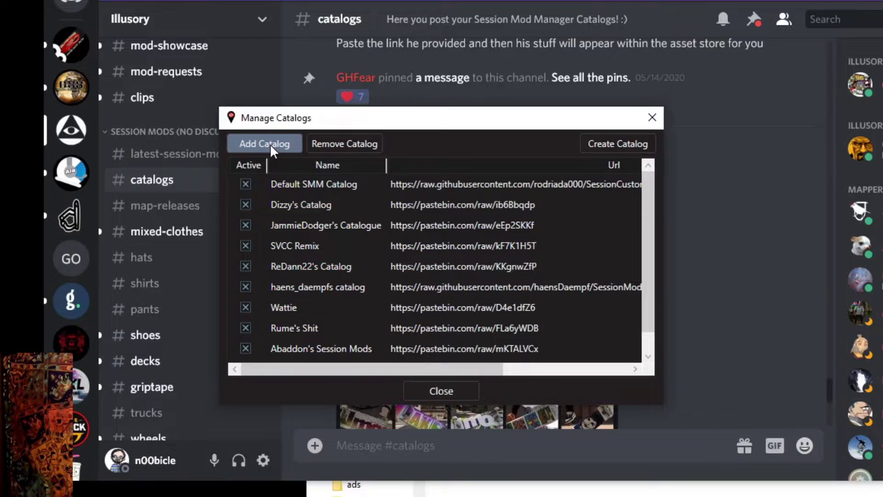
left_click(268, 144)
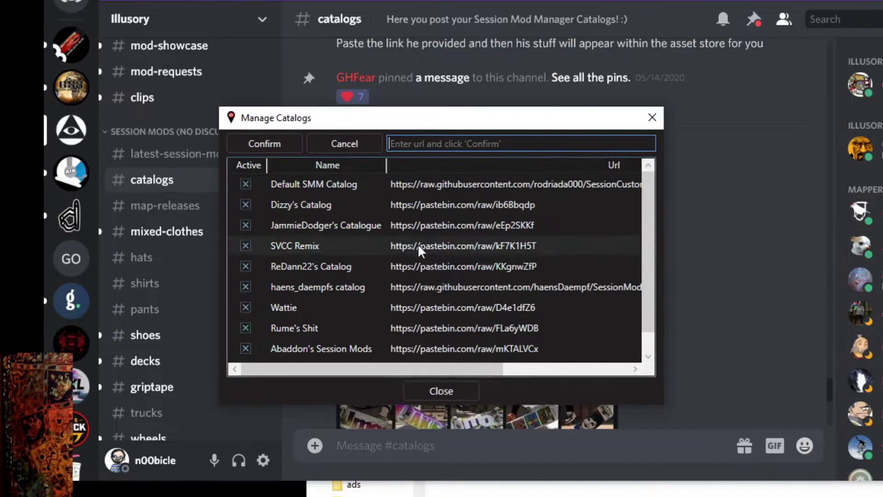
left_click(349, 144)
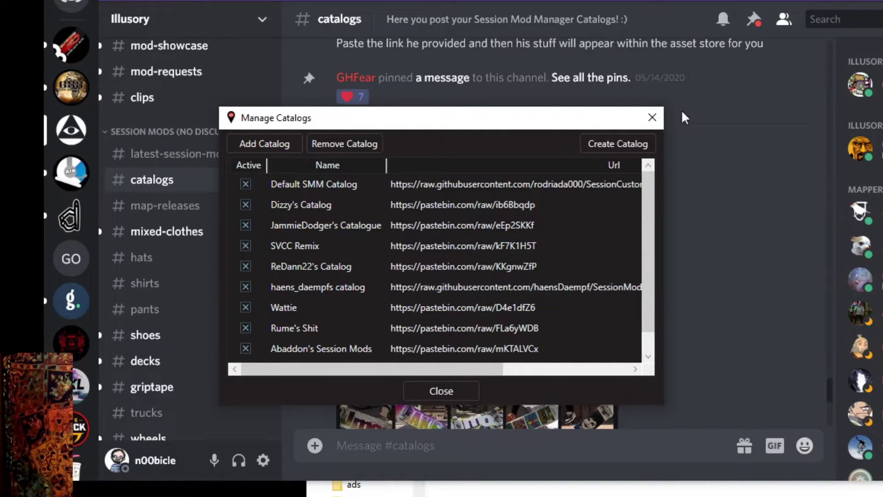
left_click(432, 392)
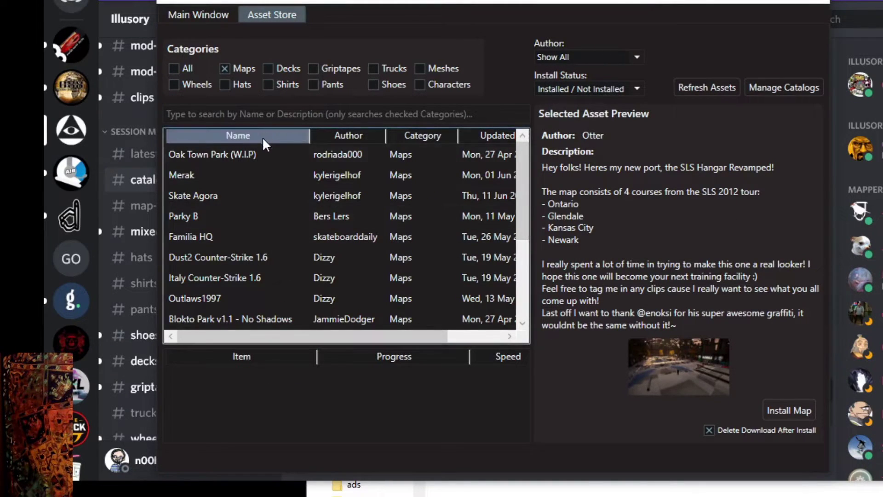
Install the SLS Hangar map from the Maps list.
scroll(225, 275, "down", 7)
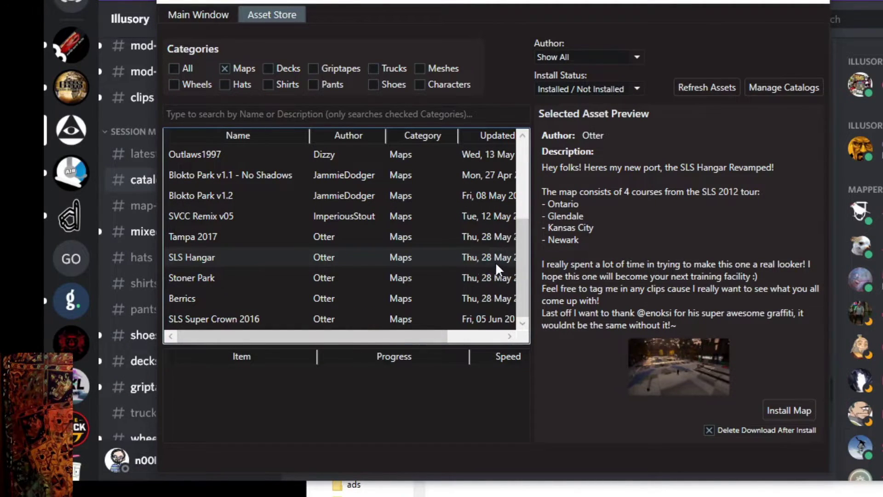
left_click(793, 409)
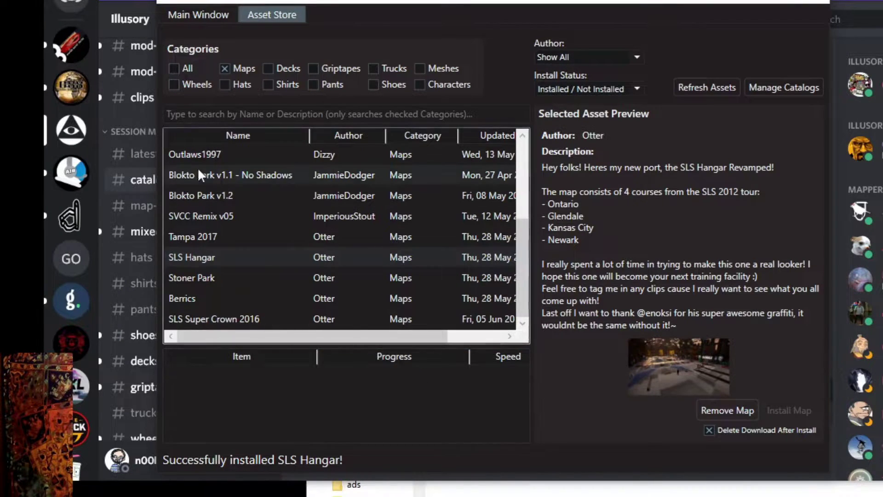
Load SLS_Hangar from Available Maps and launch a game session.
left_click(212, 13)
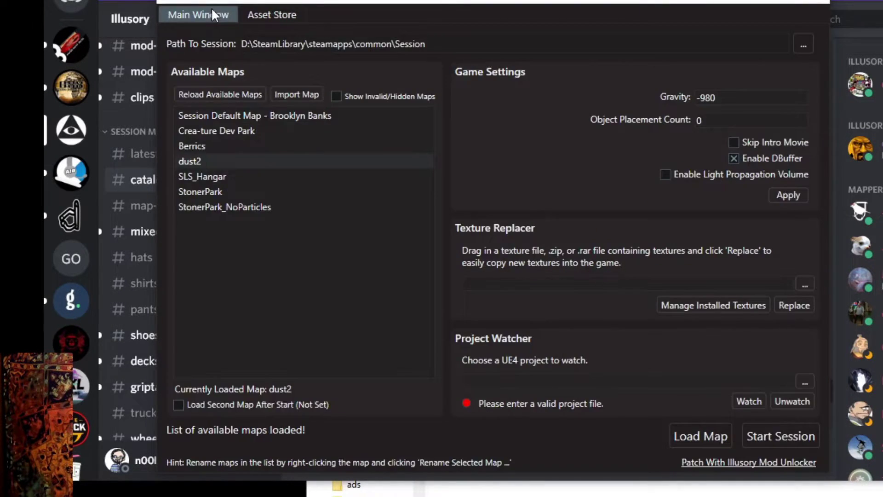
left_click(203, 179)
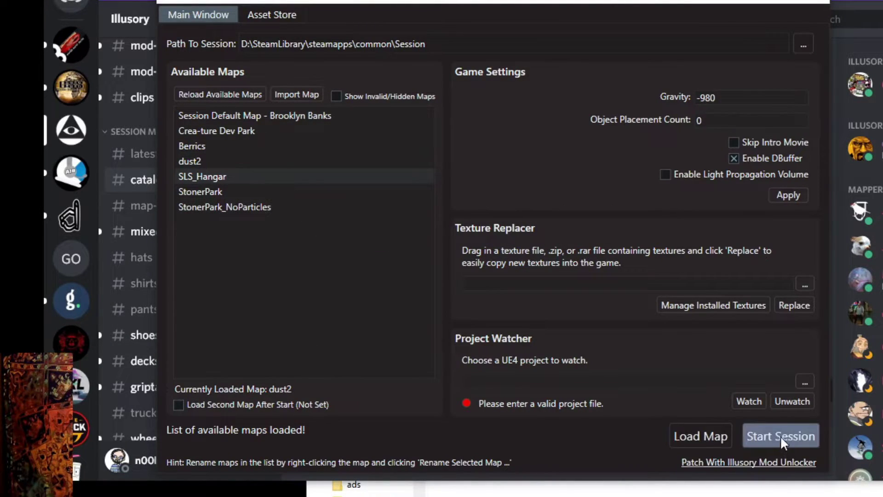
left_click(705, 432)
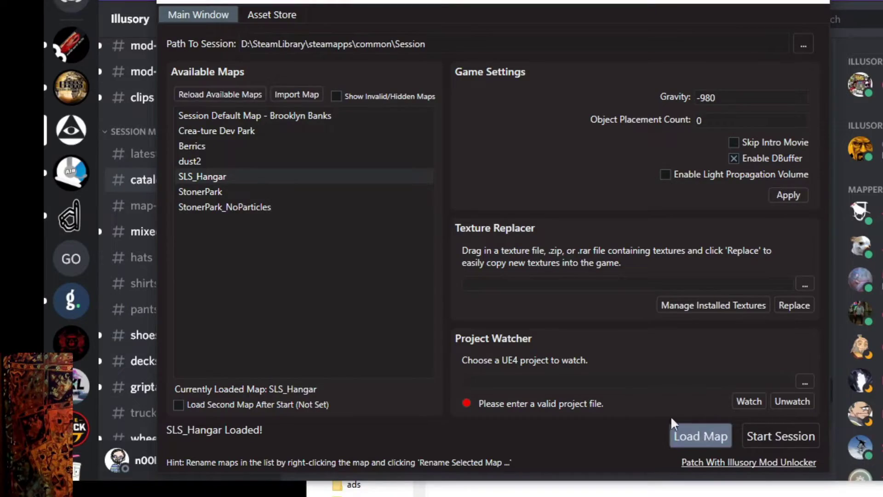
left_click(790, 437)
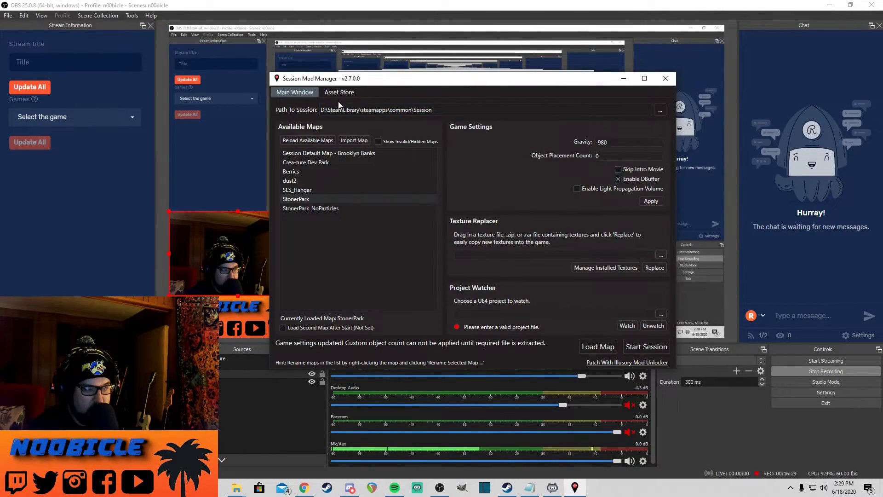
Refresh the Asset Store and install the Goku_SS2 character, which replaces Ribsman.
left_click(335, 91)
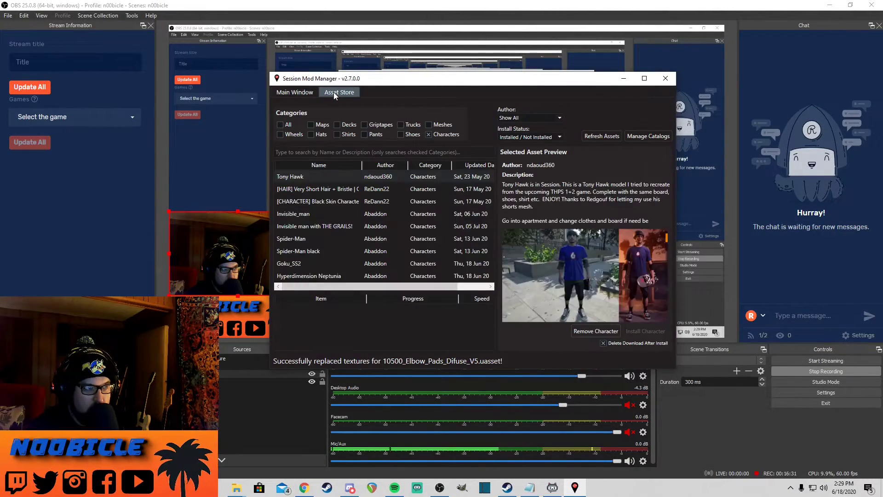
left_click(597, 136)
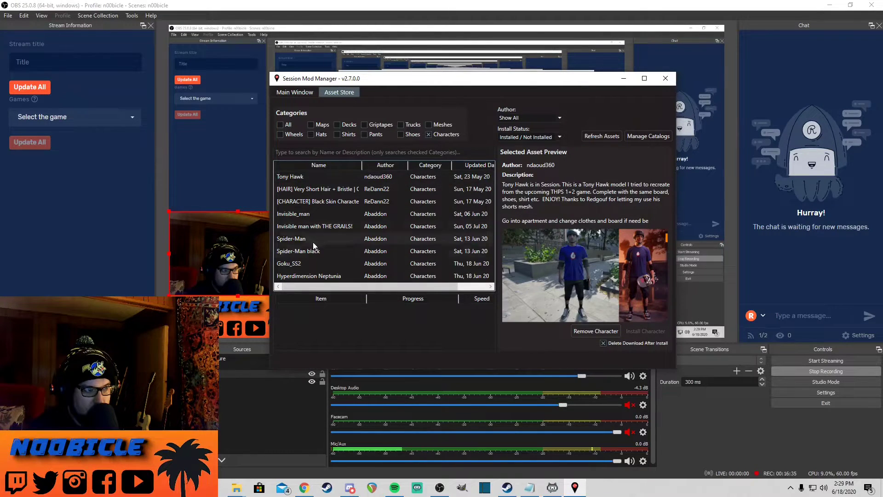
left_click(310, 263)
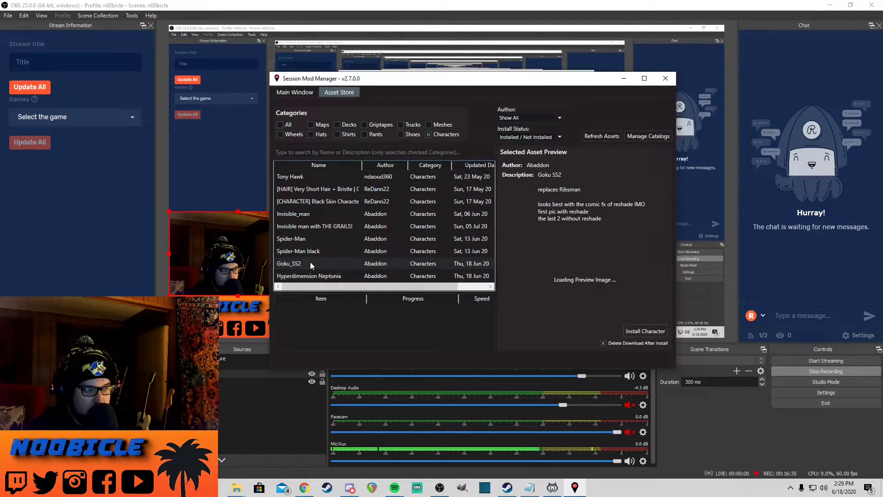
left_click(657, 334)
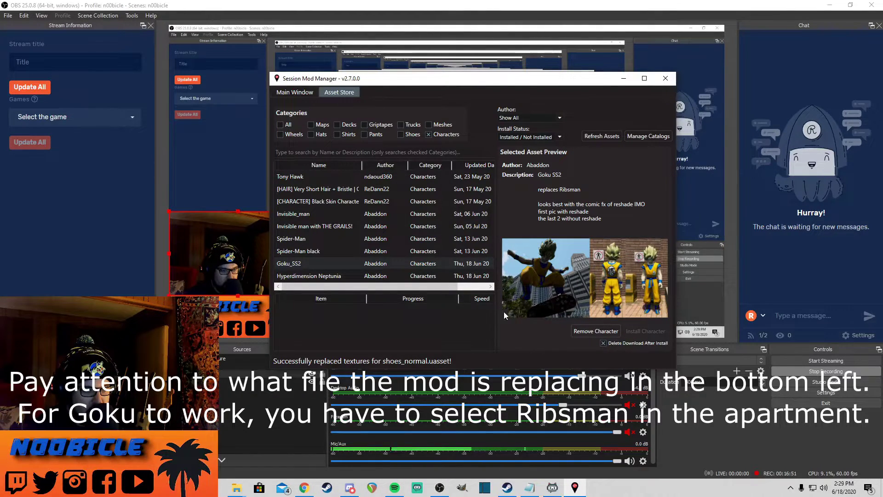
Load SLS_Hangar from Available Maps in place of StonerPark.
left_click(303, 94)
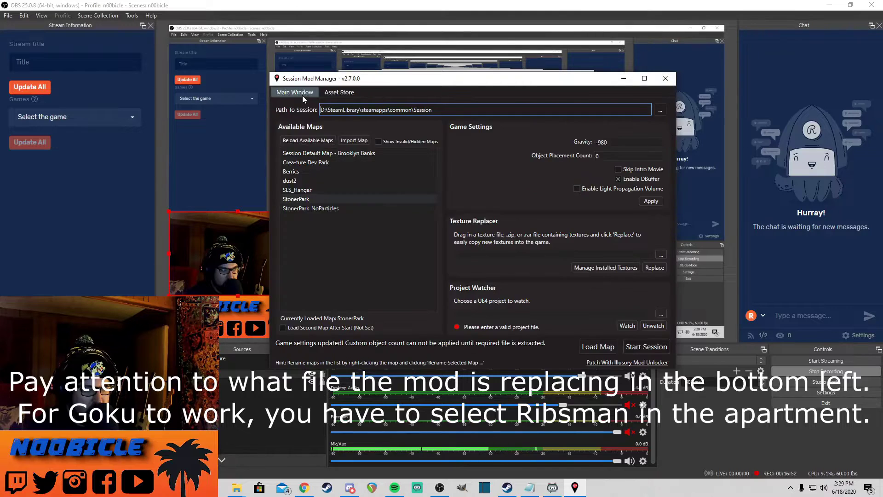
left_click(313, 190)
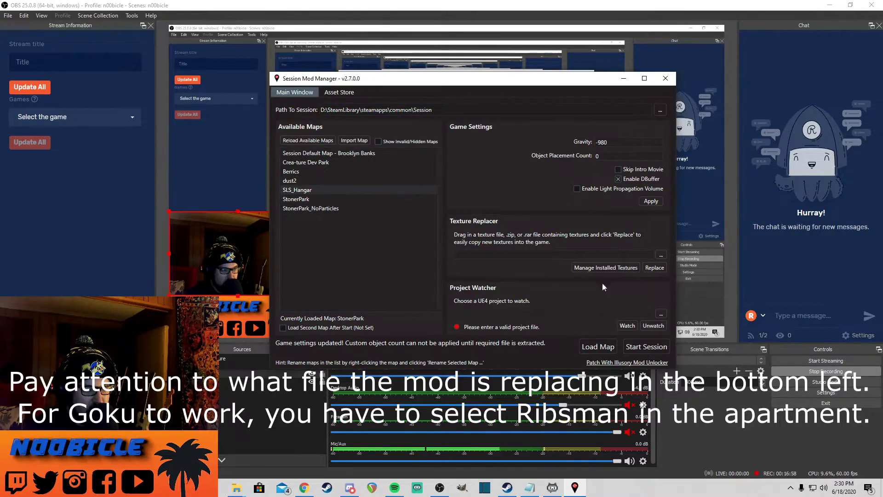
left_click(592, 347)
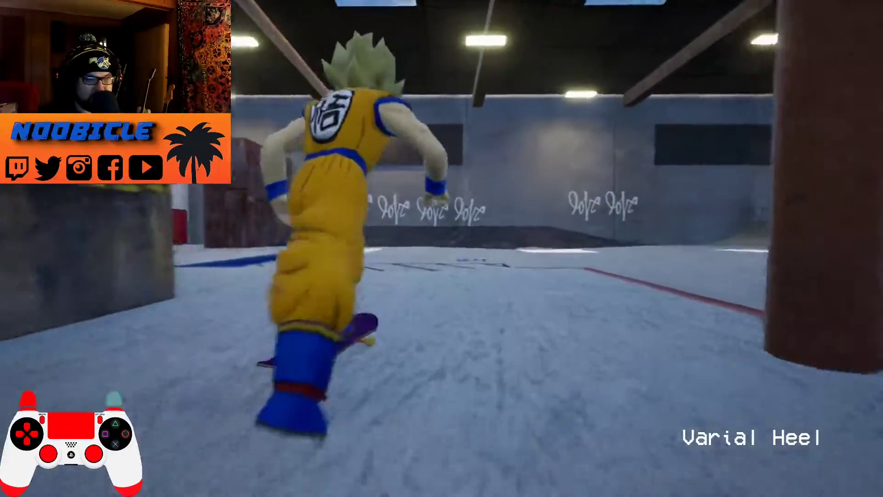
Pause the game and open the Replay Editor via Replay & Editors to review Goku's SLS Hangar run.
key("Escape")
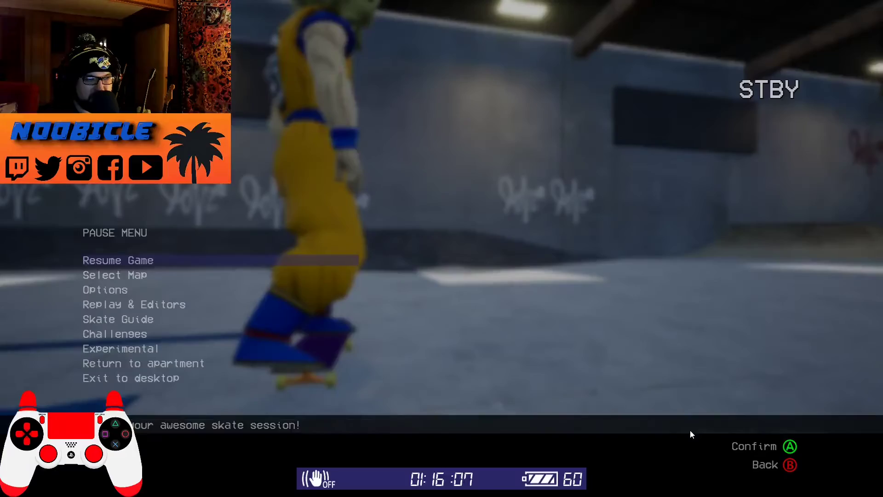
key("Down")
key("Down")
key("Down")
key("Return")
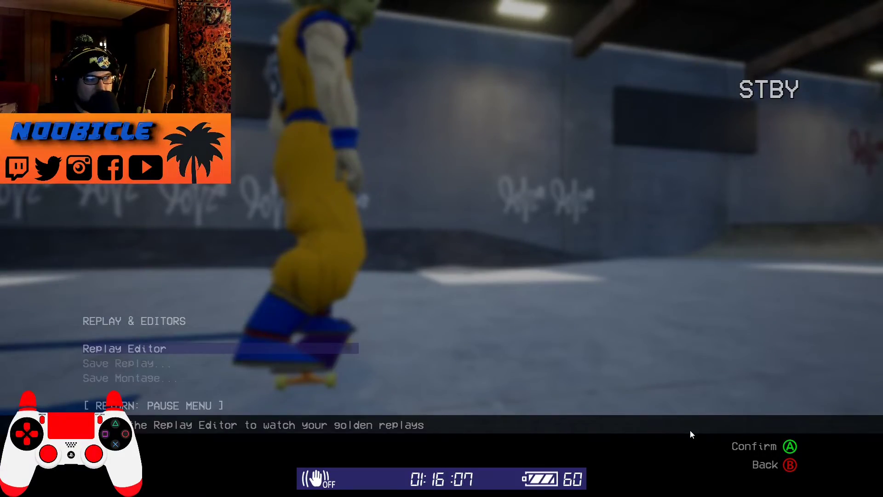
key("Return")
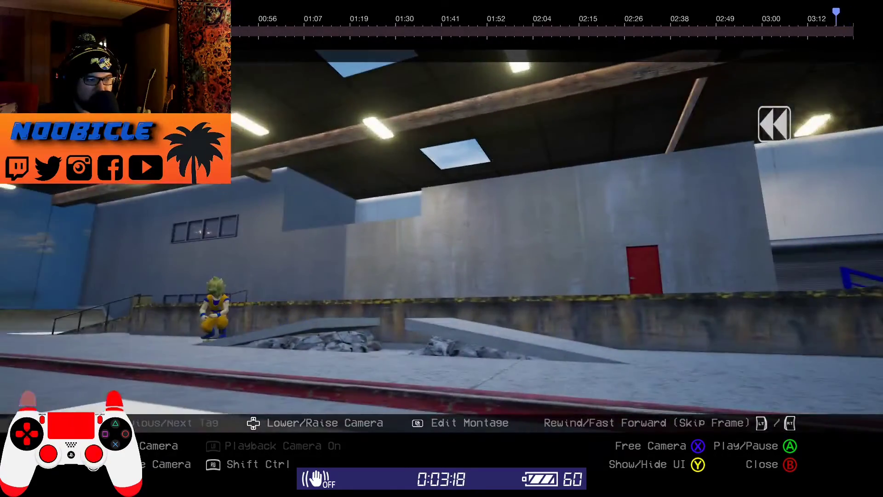
Rewind the replay briefly and leave the Replay Editor to return to skating.
key("y")
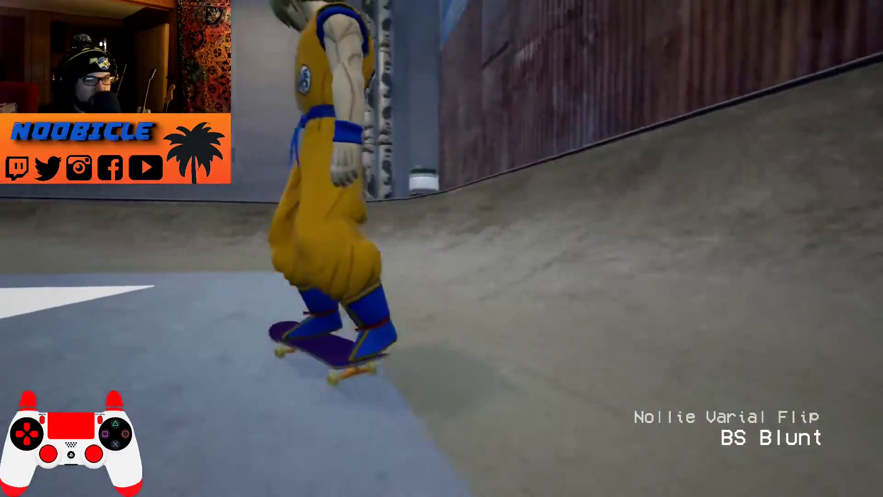
Pause, move two entries down the pause menu and confirm to resume skating in the hangar.
key("Escape")
key("Down")
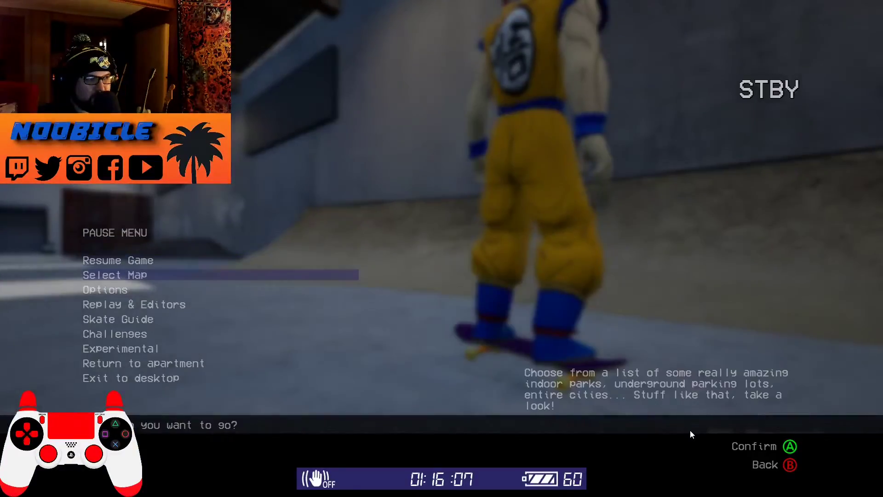
key("Down")
key("Down")
key("Return")
key("Return")
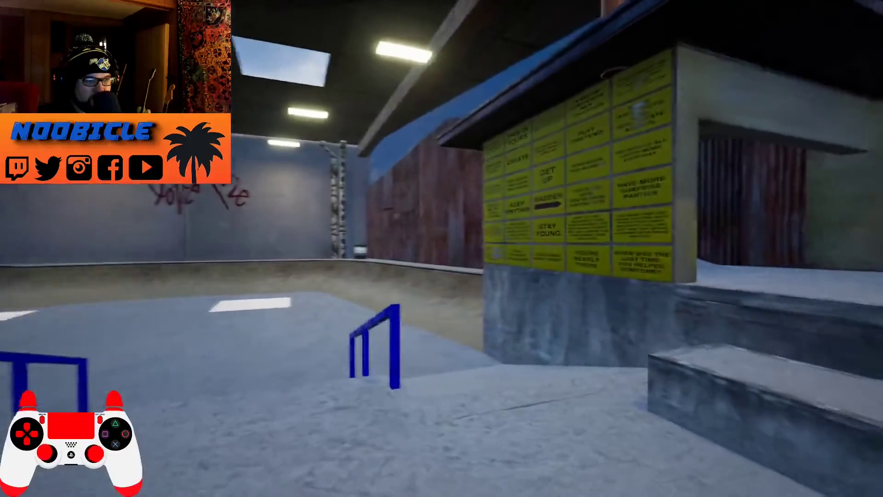